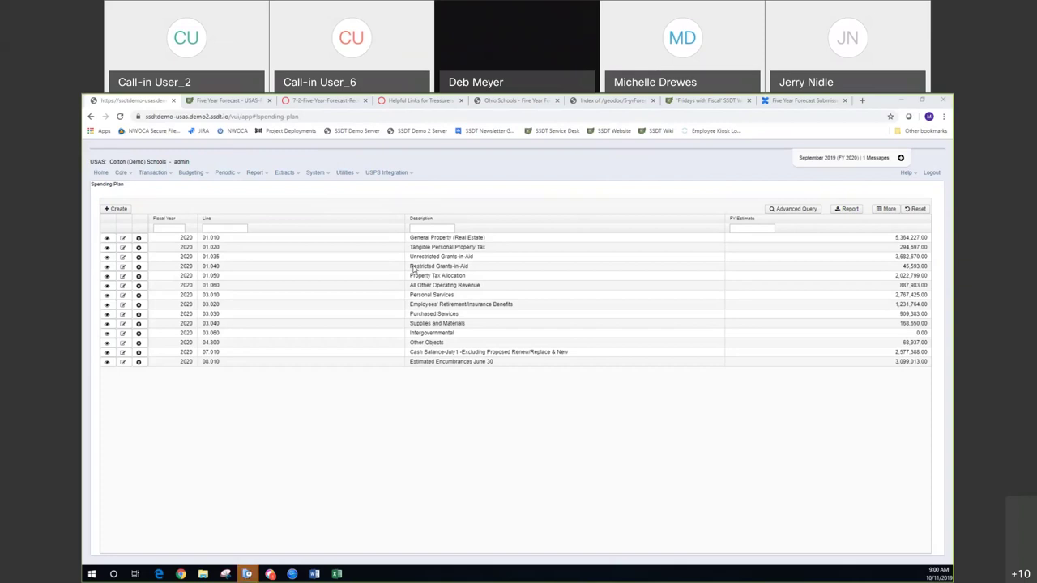
click(227, 175)
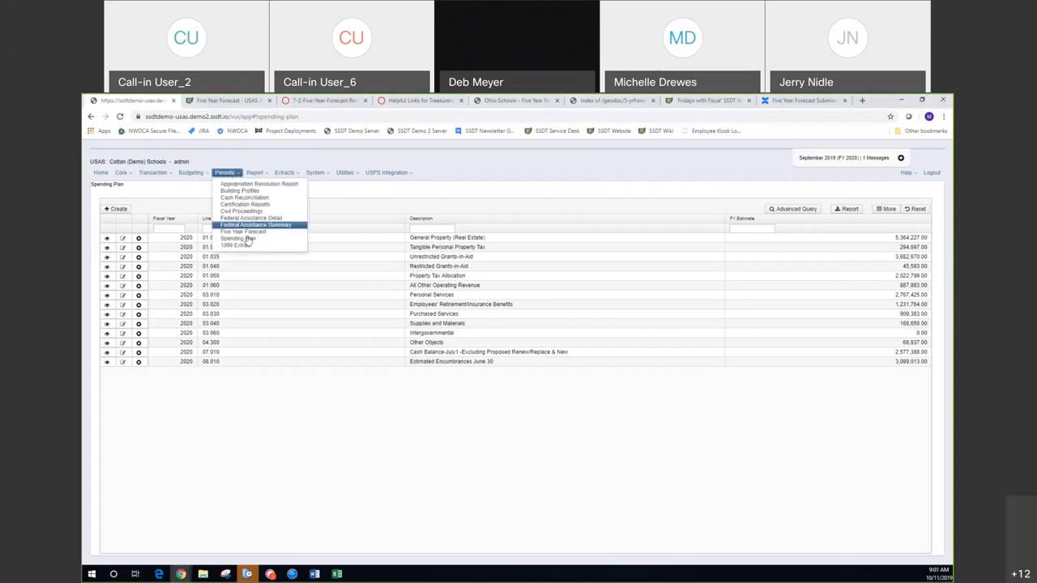
click(315, 456)
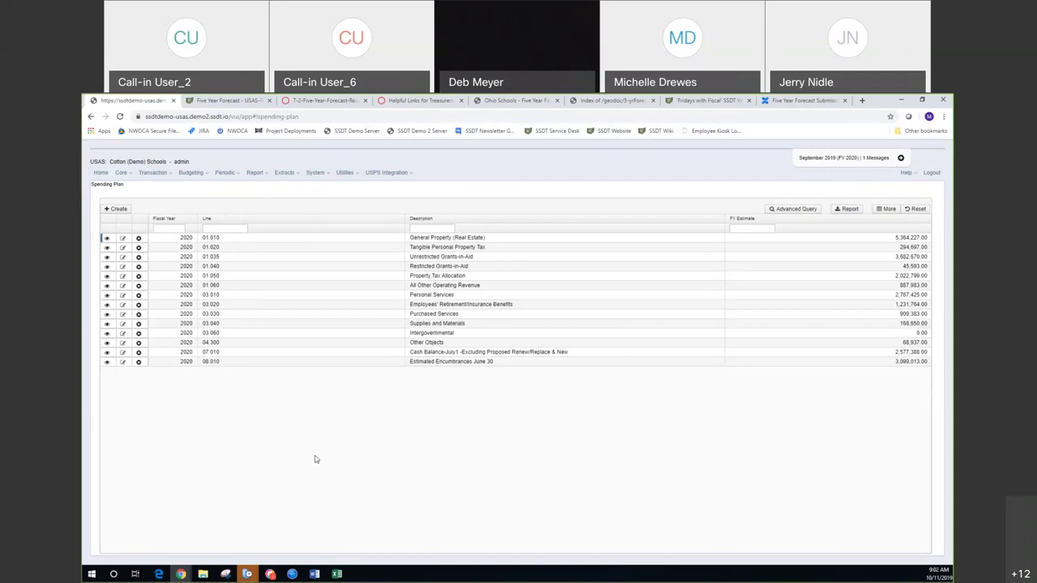
Examine the blank spending plan line form with its ODE line choices and monthly estimate fields, and close it without saving
click(120, 211)
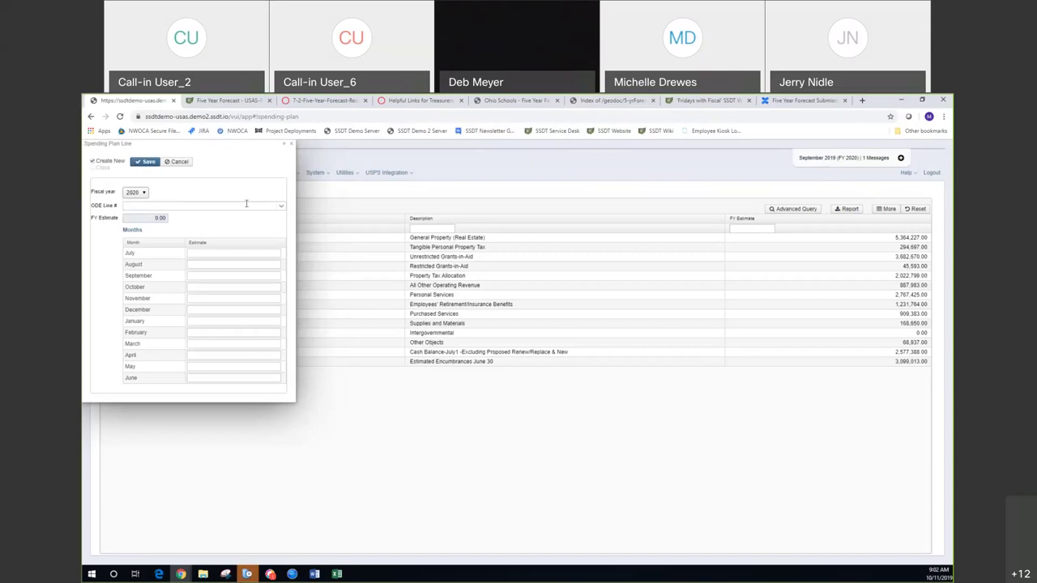
click(281, 209)
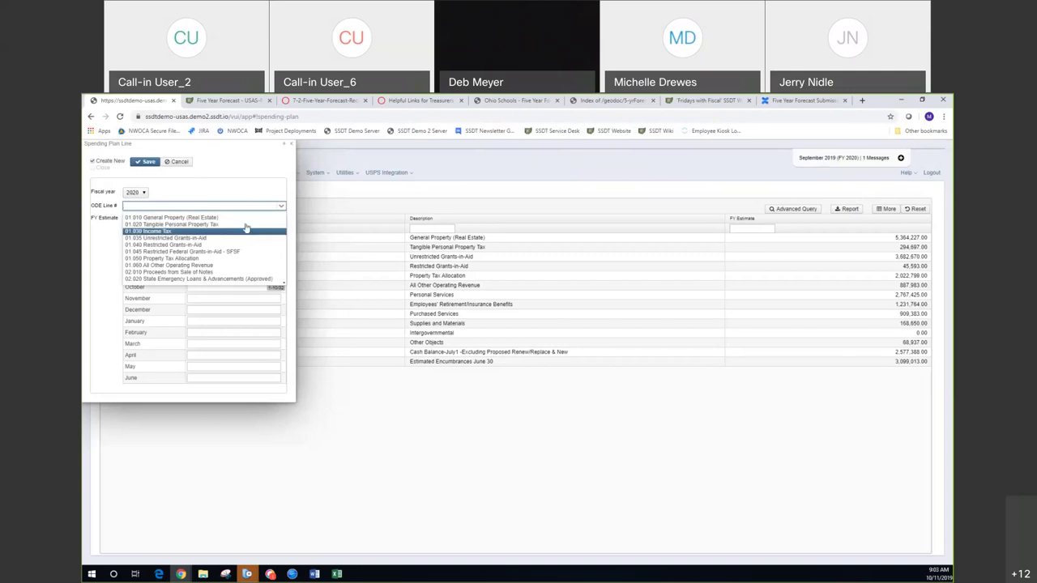
click(250, 195)
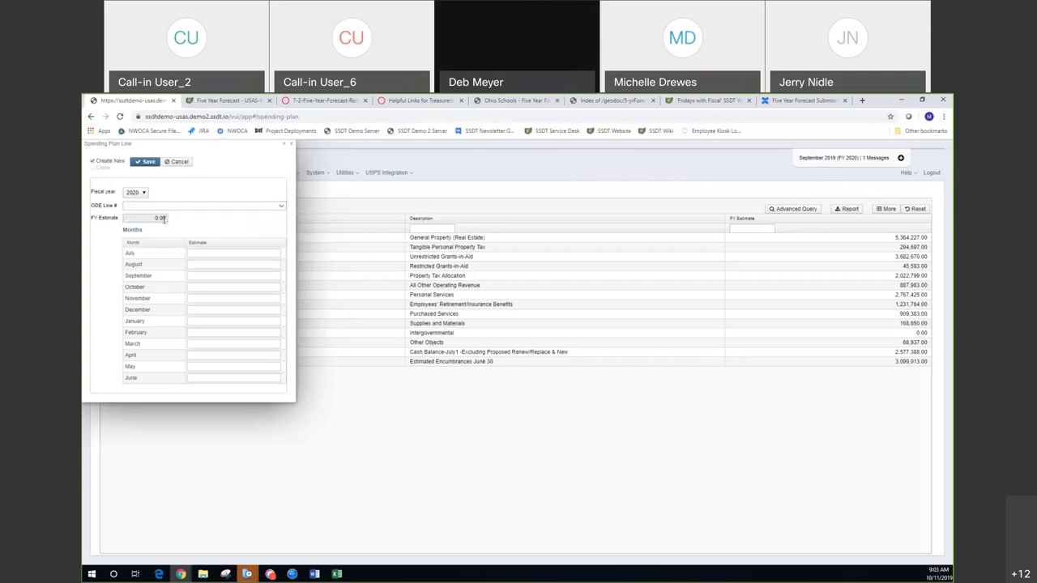
click(196, 253)
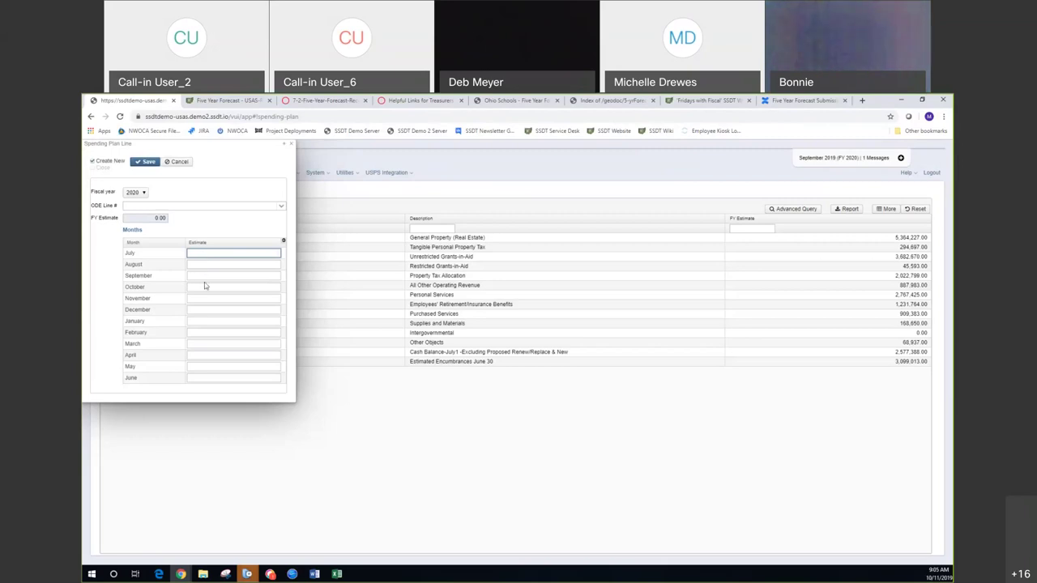
click(290, 146)
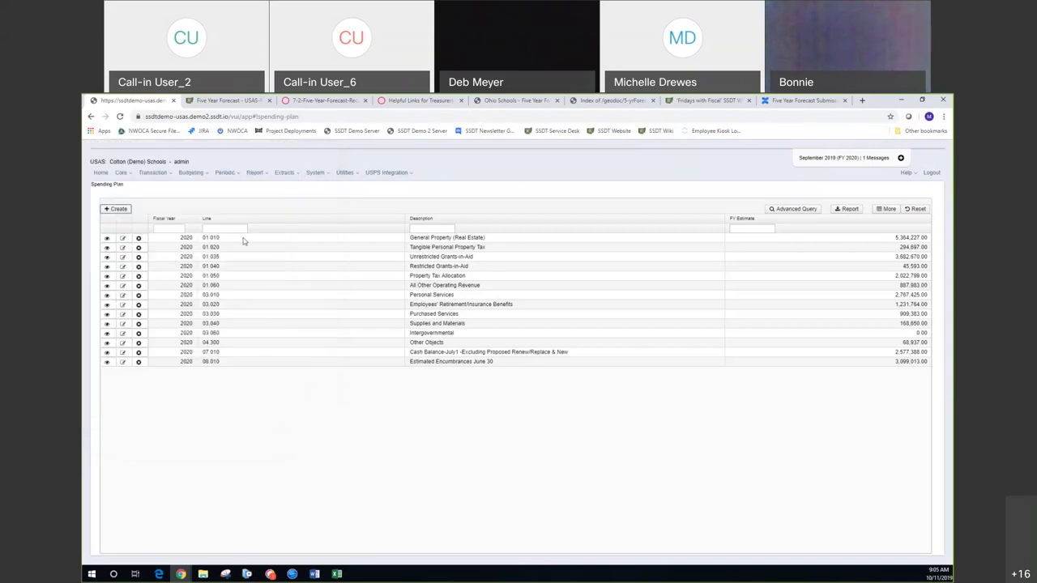
Review the monthly estimates of the 01.010 General Property line and the grid's available columns, without changing either
click(122, 239)
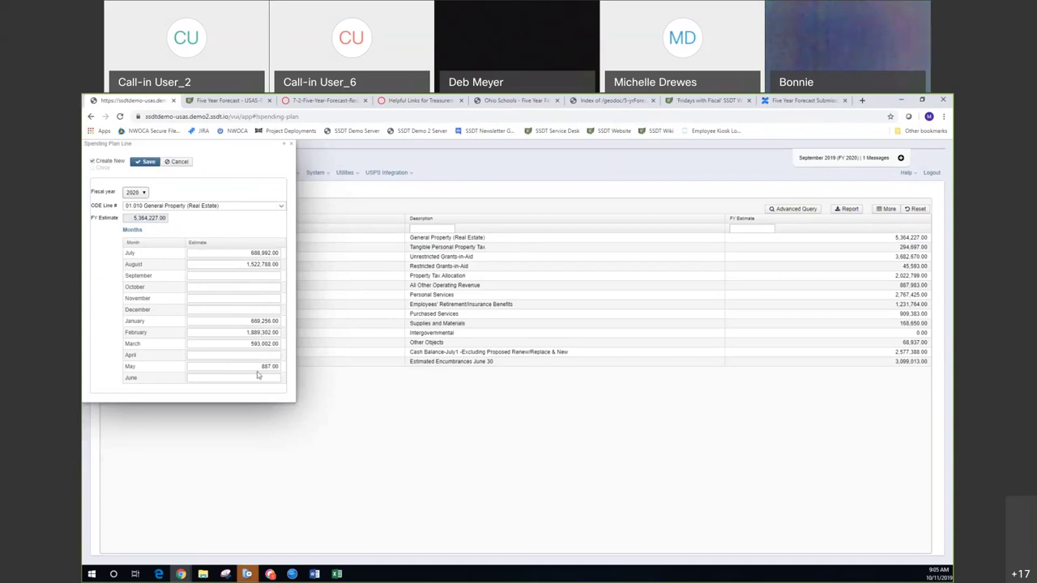
click(289, 144)
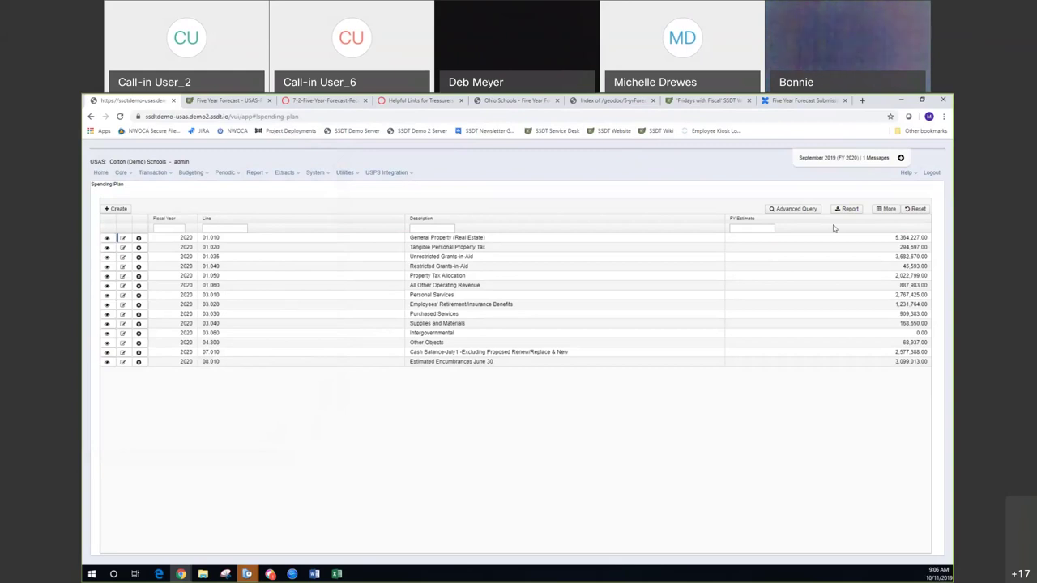
click(888, 209)
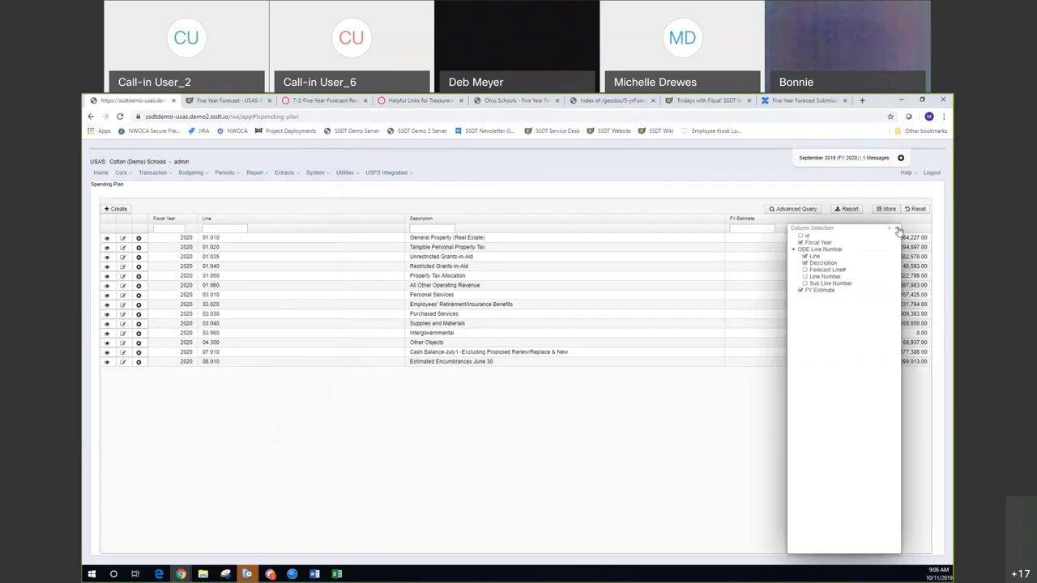
click(899, 230)
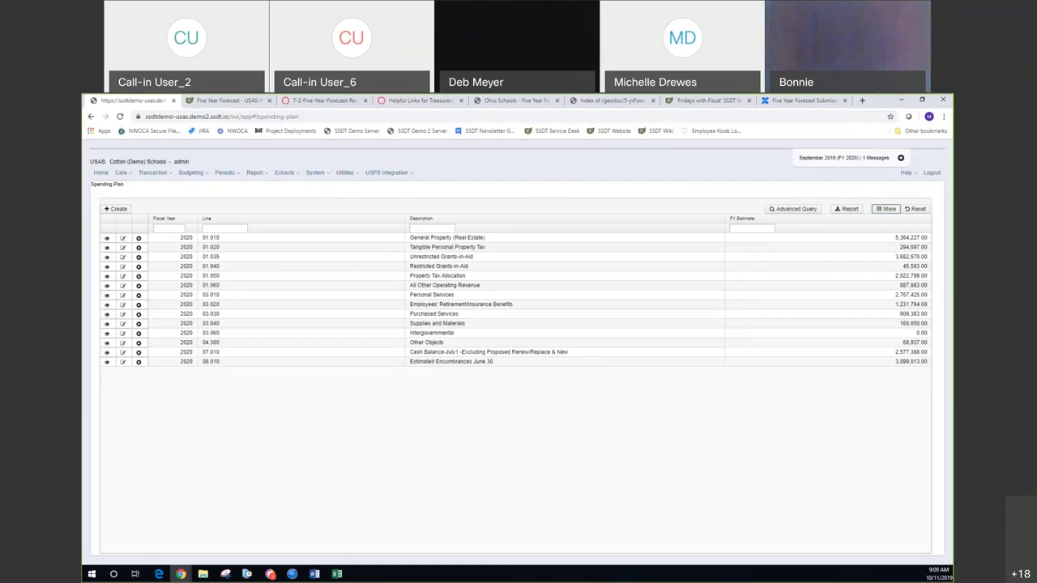
Open the Report Manager and filter the report names by %spending%
click(264, 175)
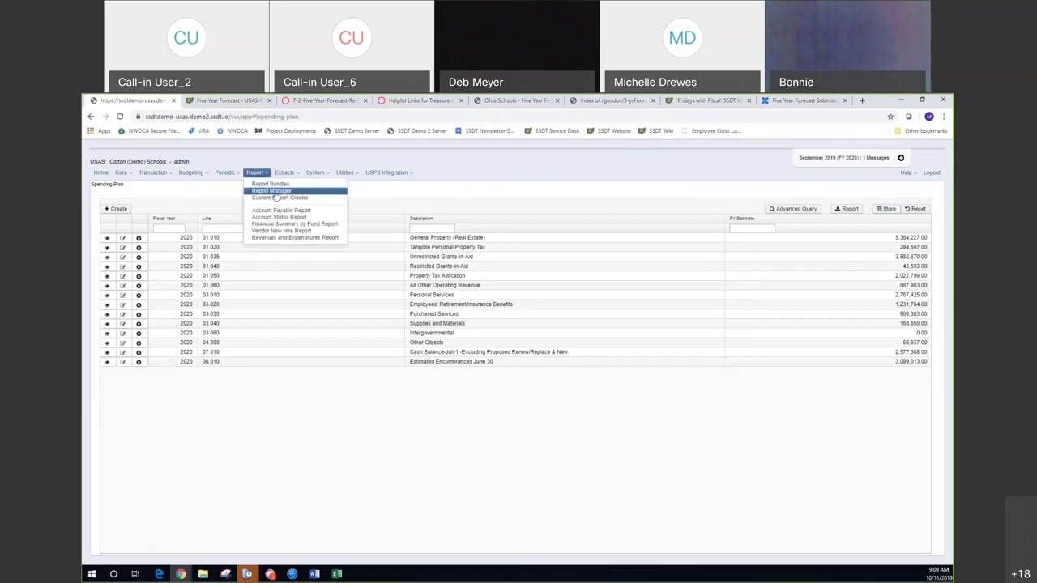
click(275, 193)
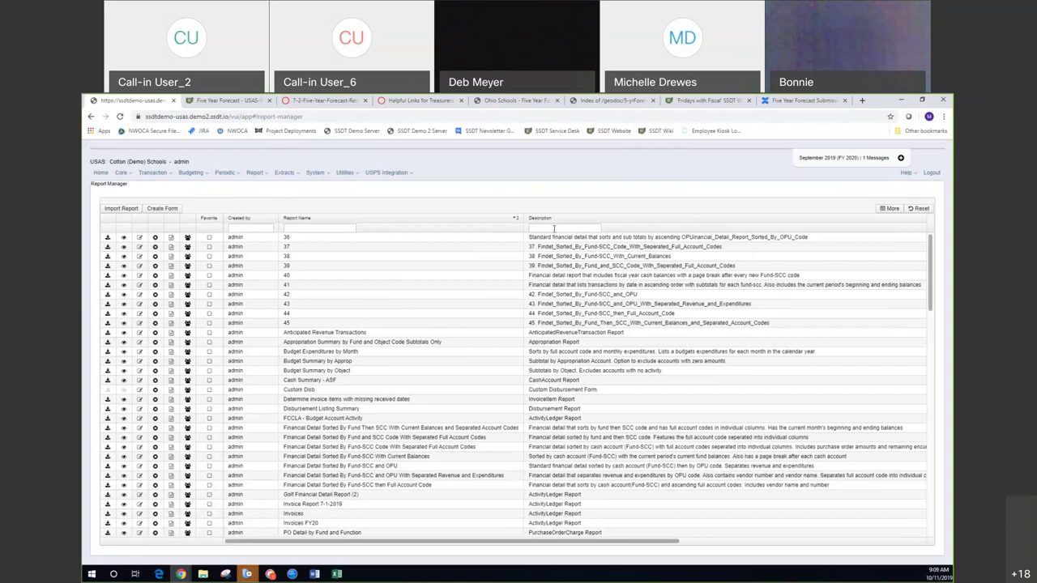
click(339, 226)
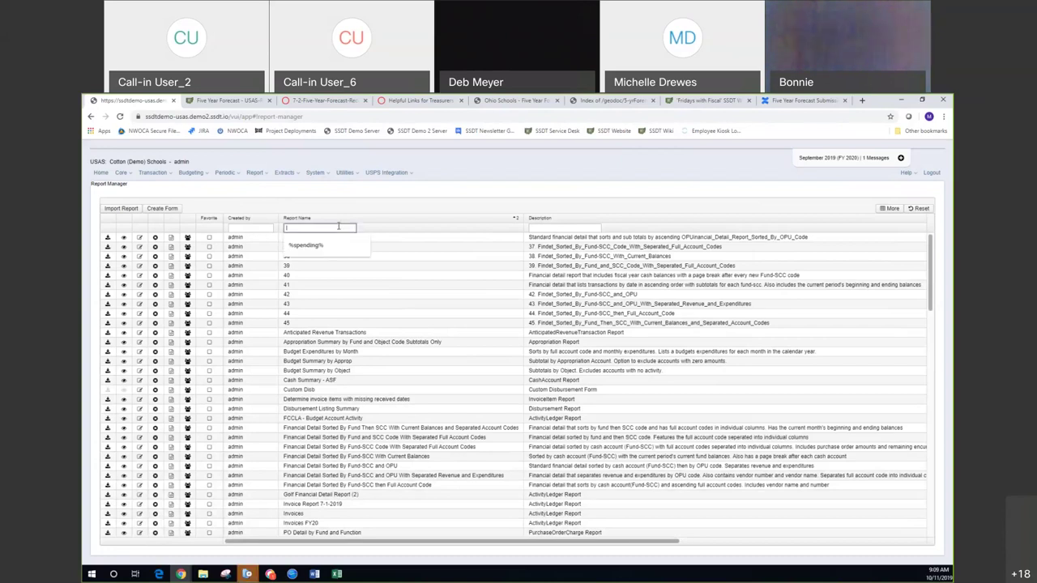
text(%spending%)
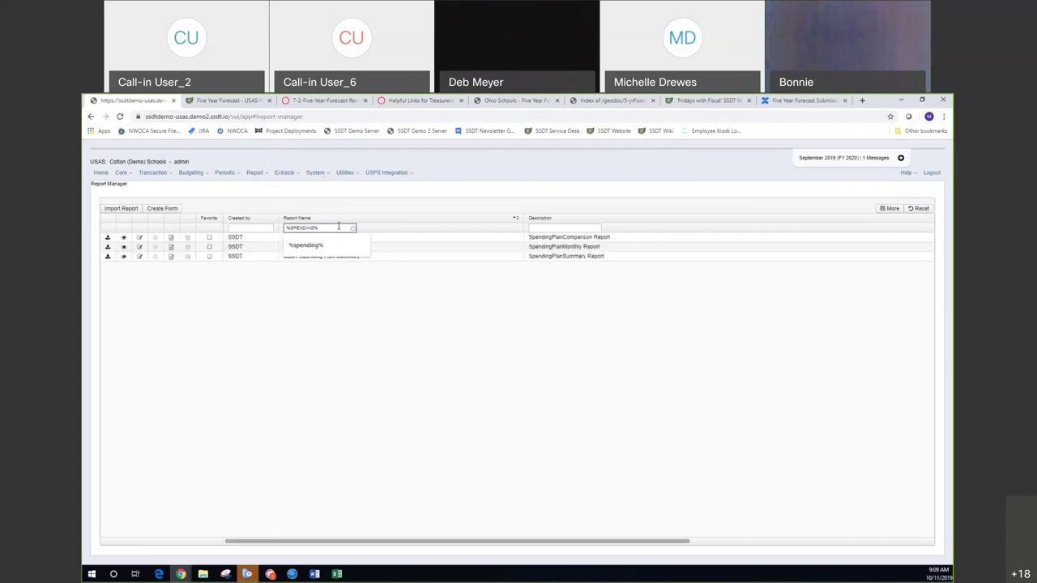
click(388, 400)
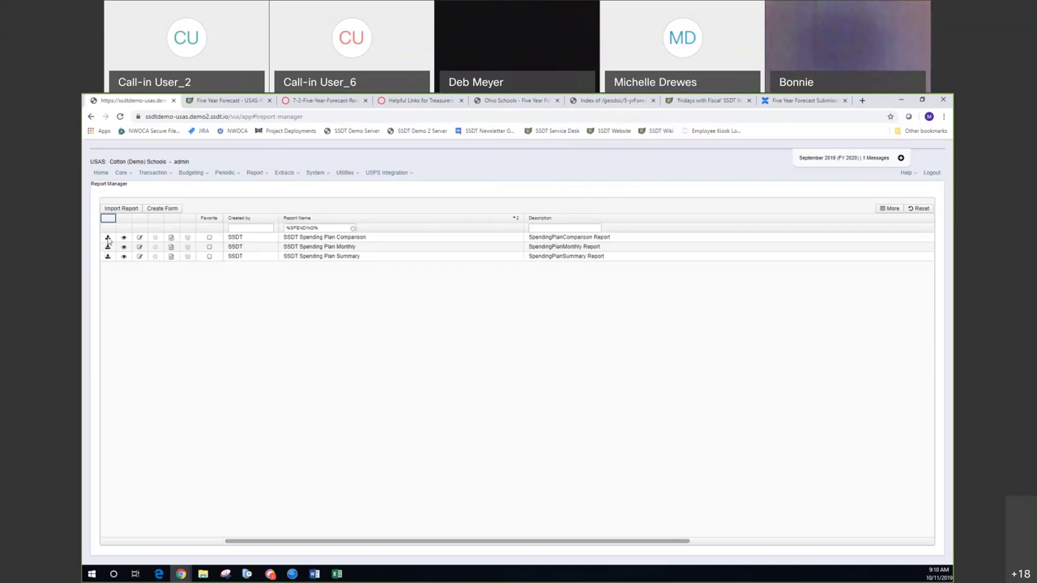
Generate the SSDT Spending Plan Comparison report as a PDF for fiscal year 2020 and open the downloaded file
click(107, 238)
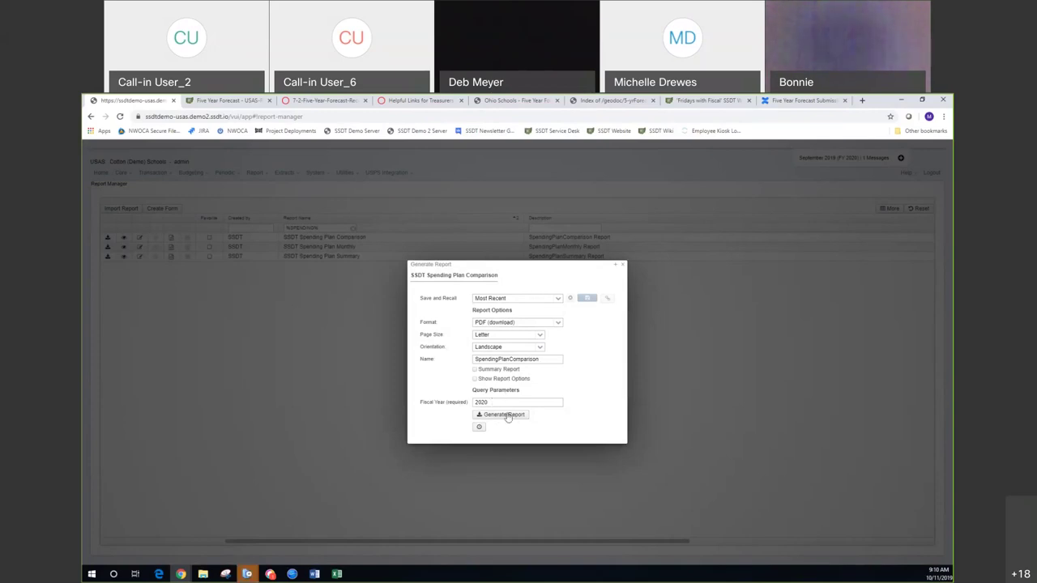
click(506, 418)
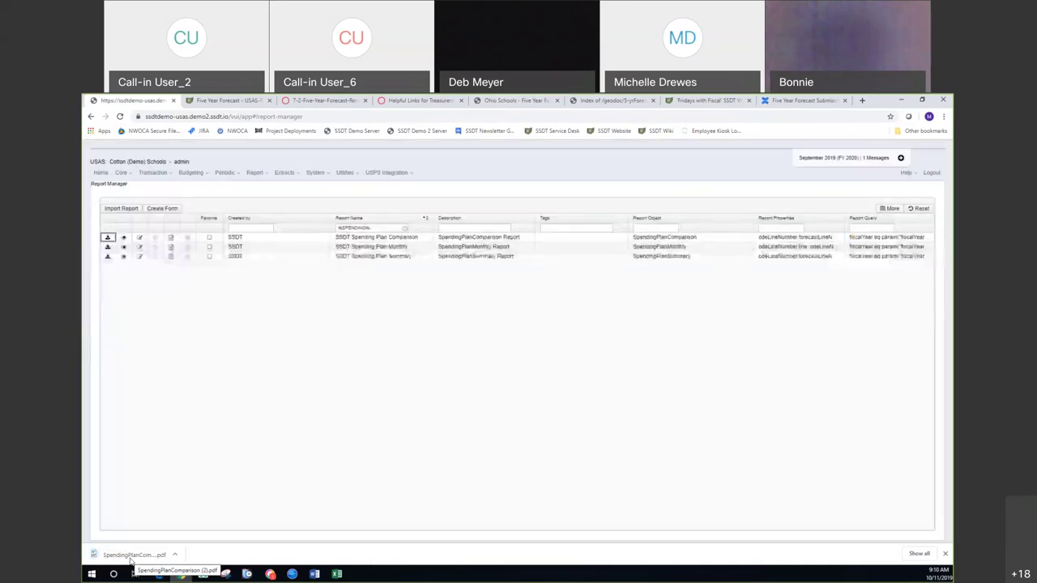
click(134, 556)
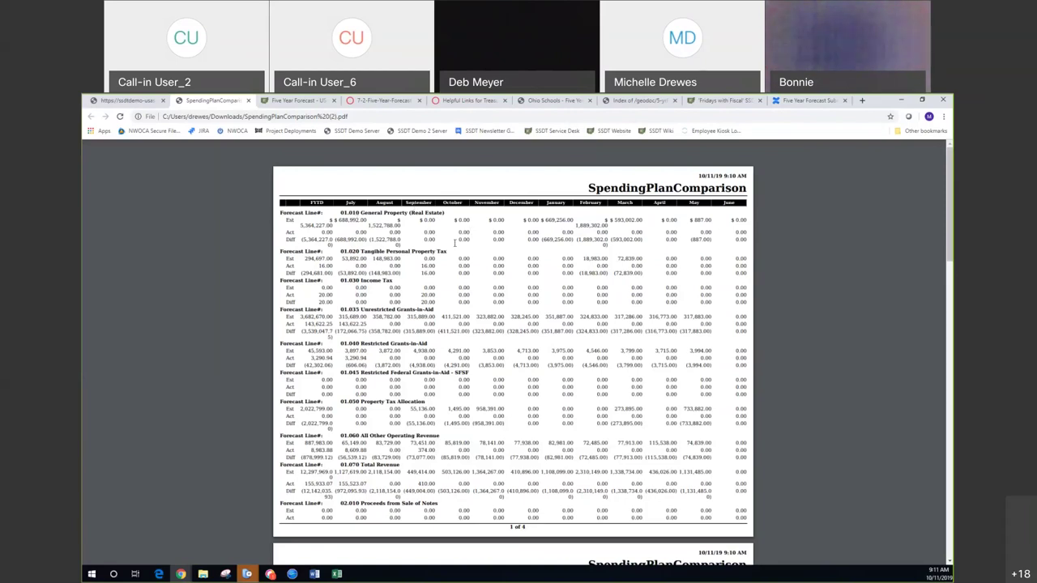
Read through all pages of the comparison report, checking the estimated, actual and difference amounts per forecast line, and return to its start
double_click(367, 219)
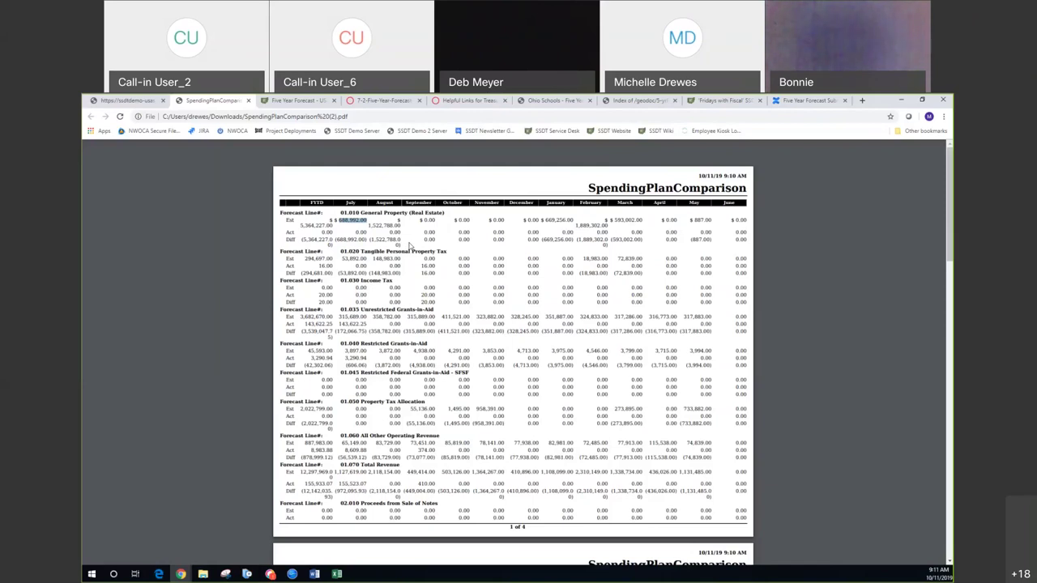
scroll(409, 245, down, 3)
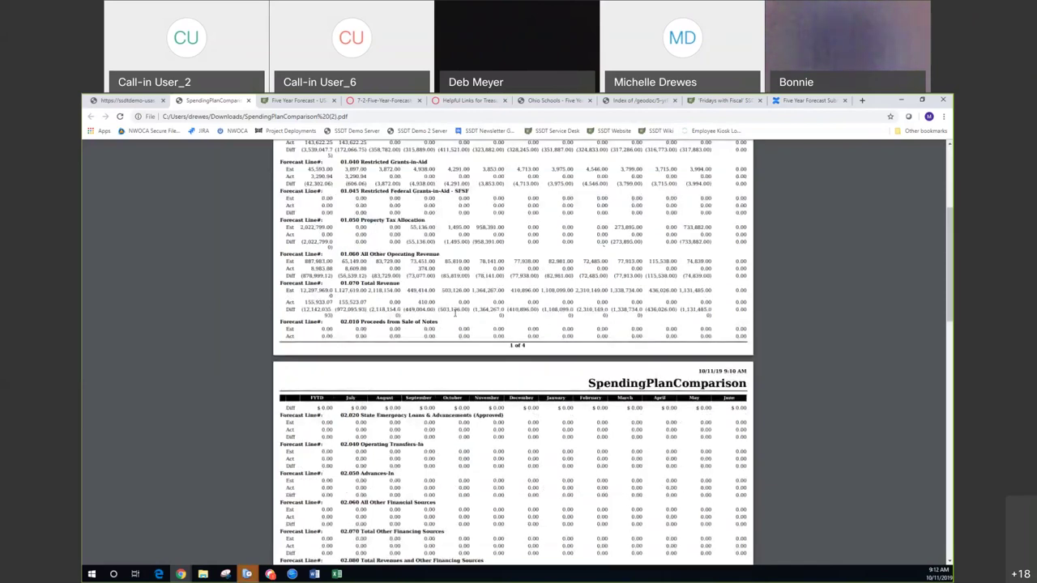
scroll(456, 312, down, 5)
scroll(455, 312, down, 10)
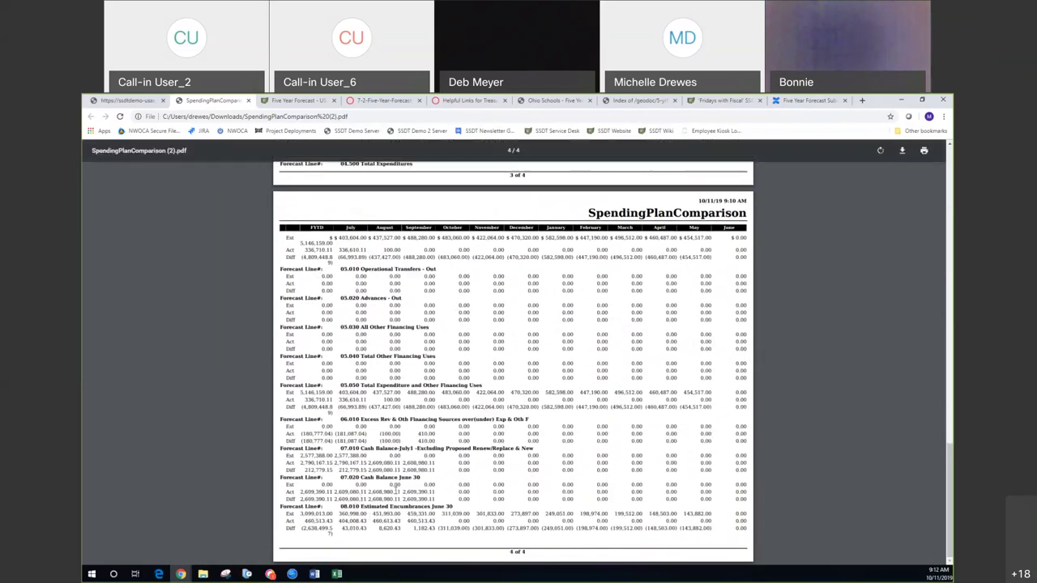
scroll(395, 490, up, 12)
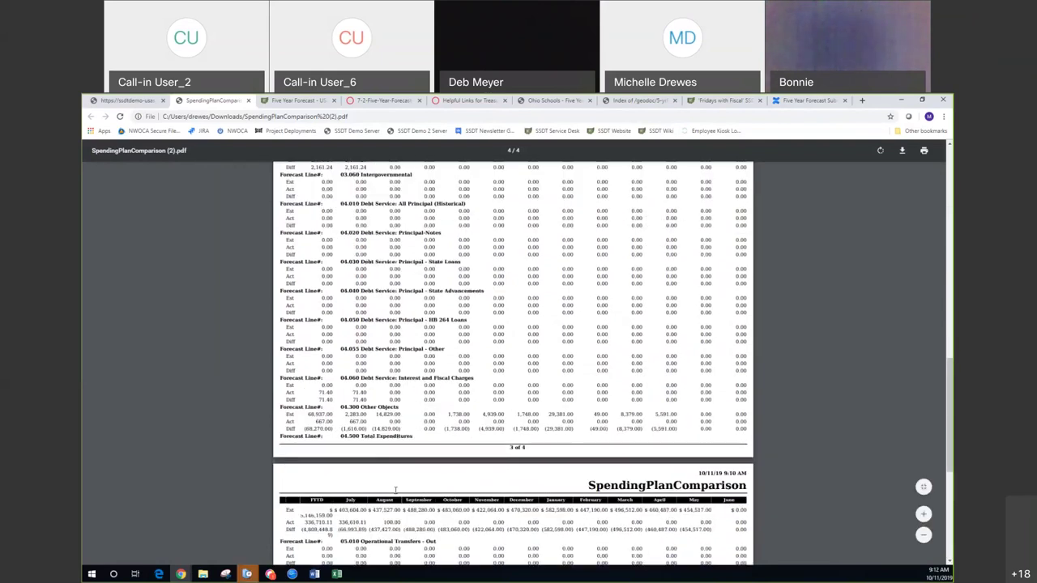
scroll(395, 489, up, 6)
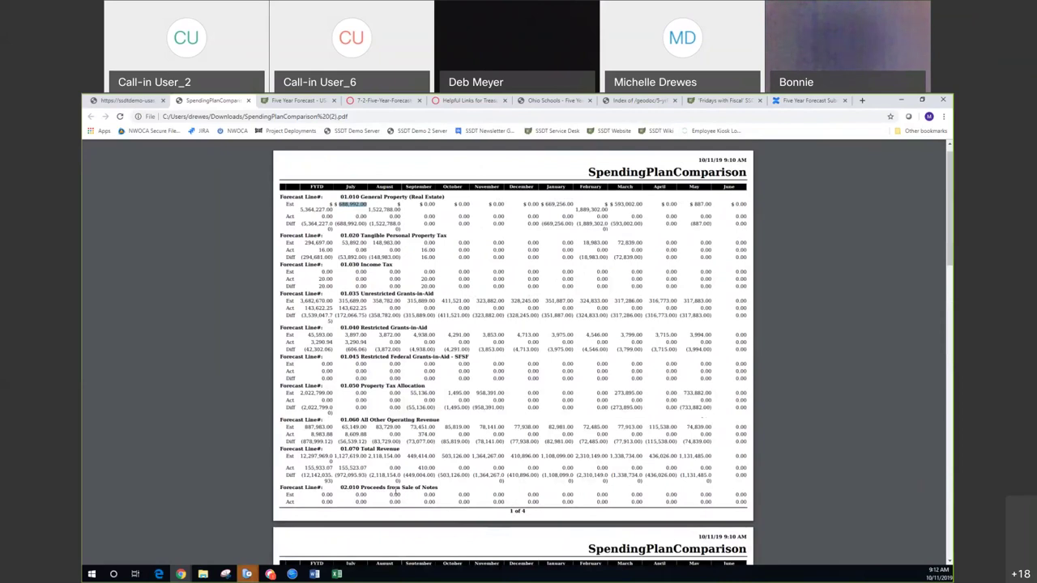
scroll(395, 489, up, 1)
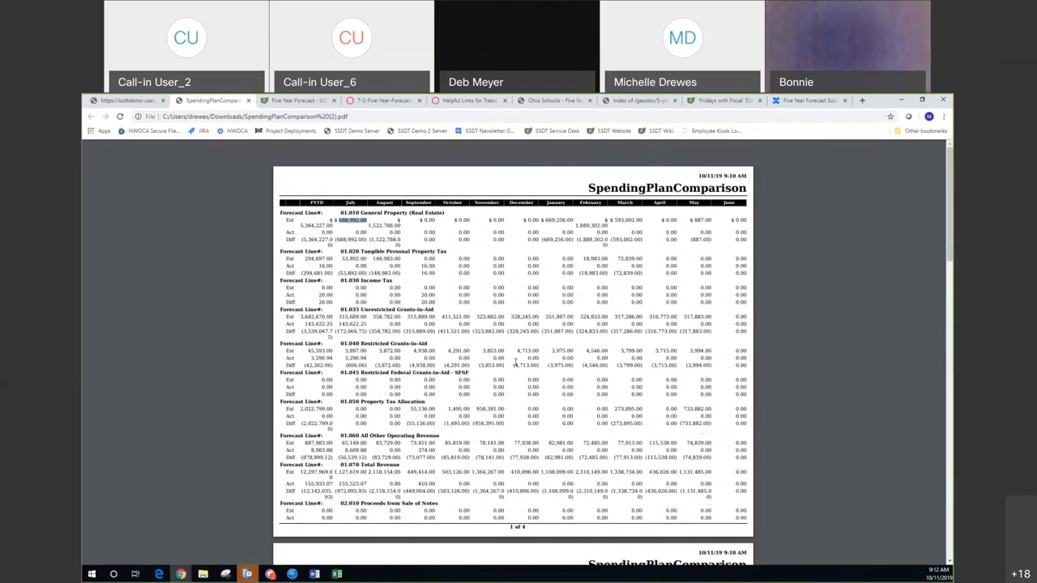
Generate the SSDT Spending Plan Monthly report for fiscal year 2020, save the PDF in Downloads and open it to check the fiscal-year-to-date actuals
click(128, 101)
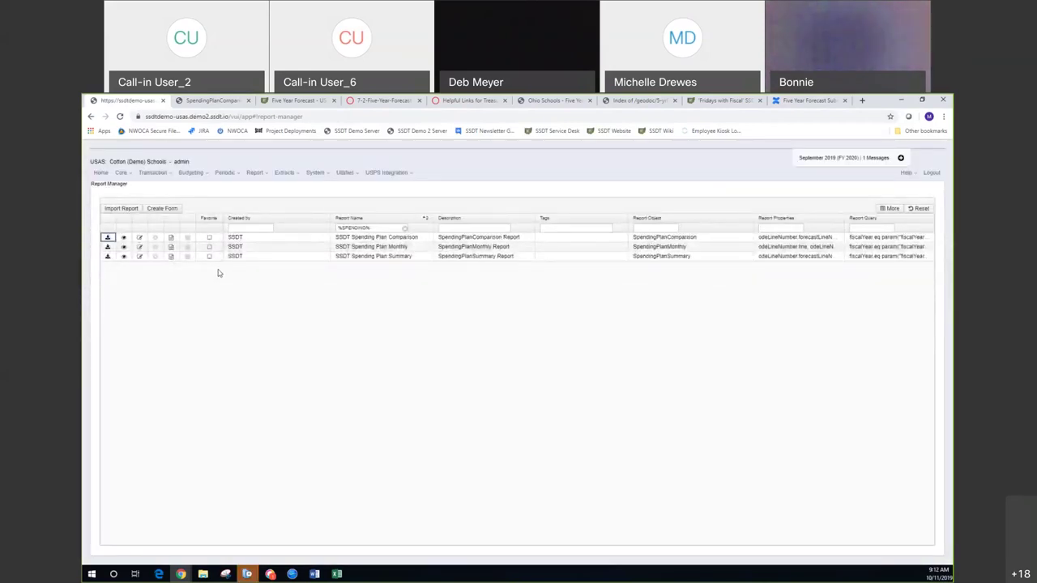
click(107, 247)
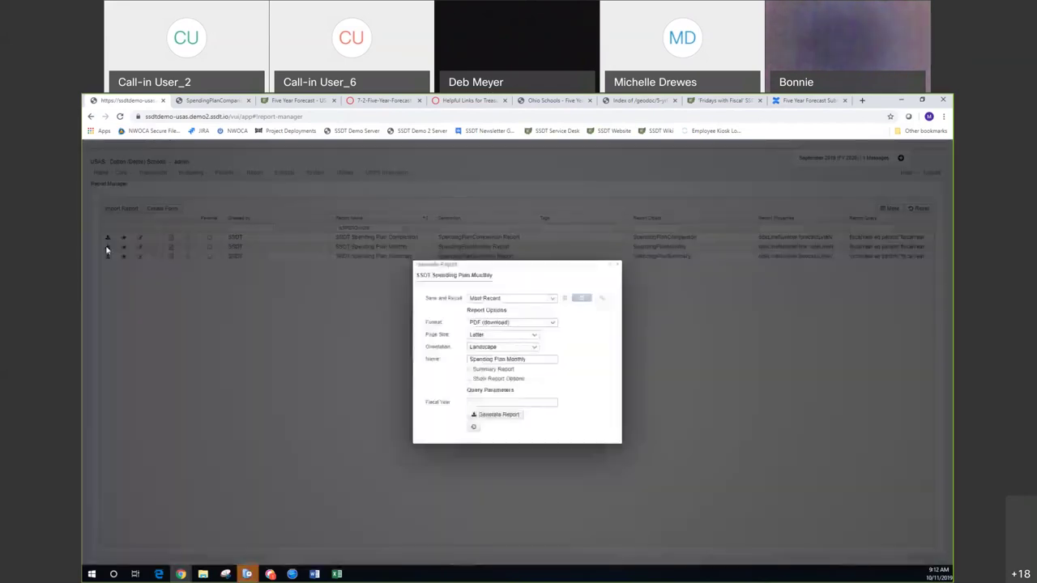
click(487, 403)
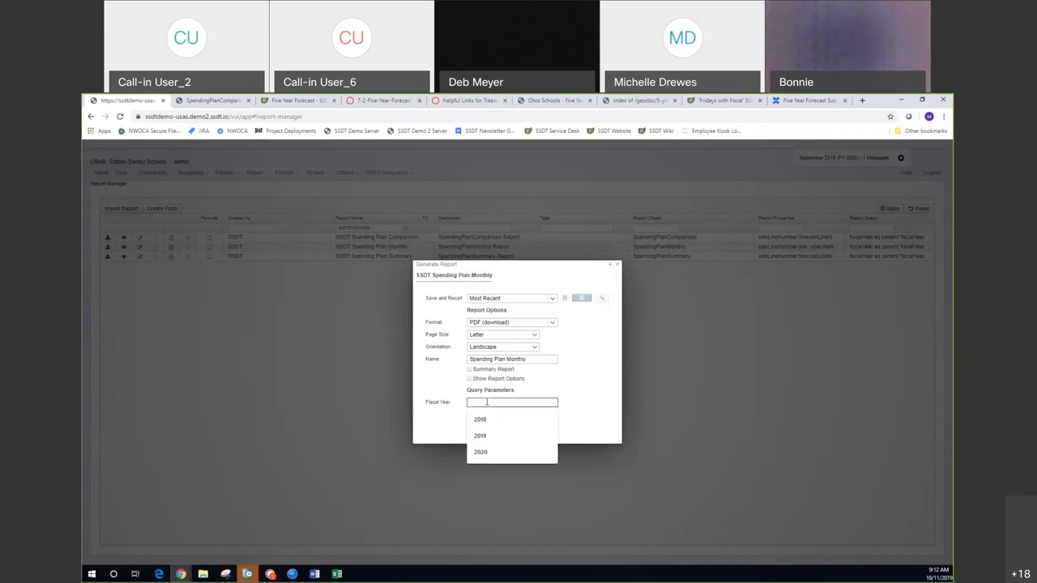
click(480, 452)
click(496, 414)
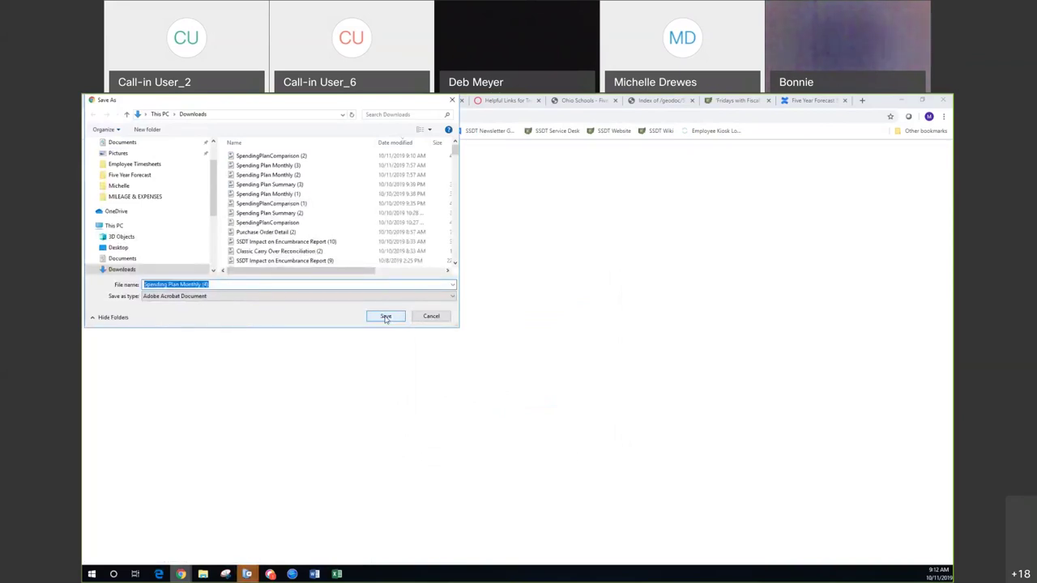
click(386, 317)
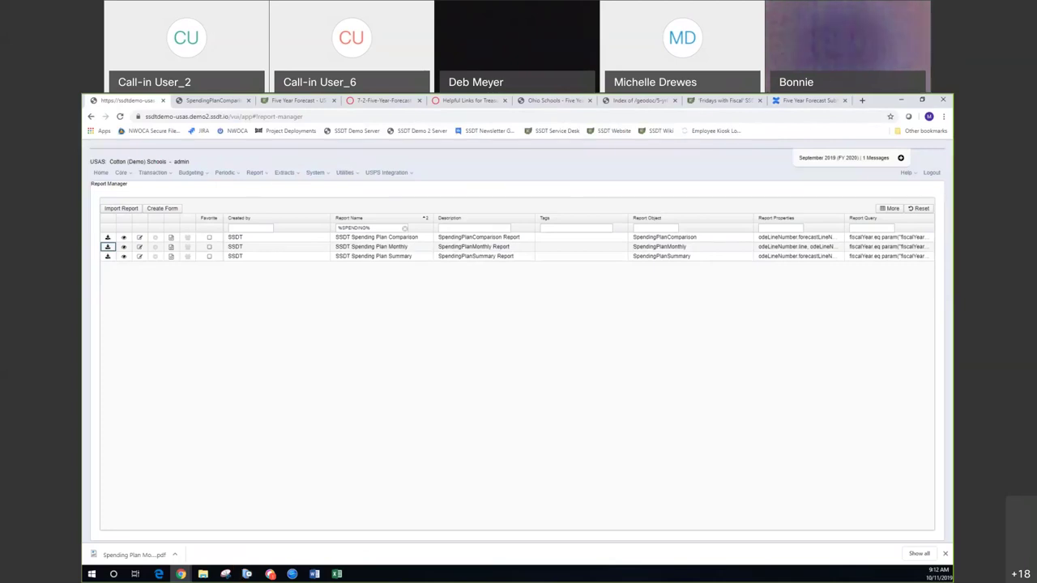
click(122, 555)
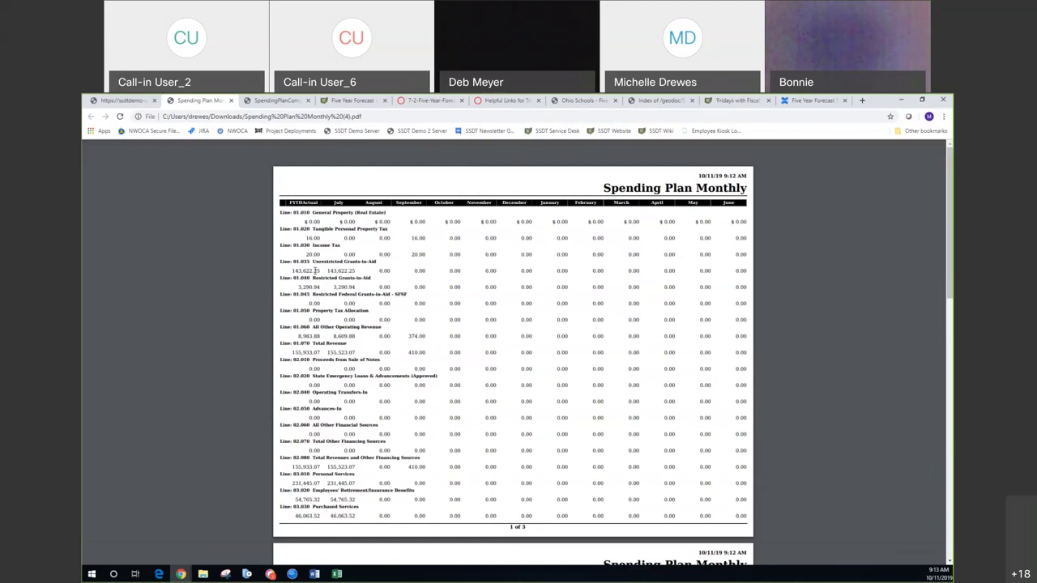
double_click(306, 270)
Generate the SSDT Spending Plan Summary report for fiscal year 2020 with ending month 07 and open the downloaded PDF
click(123, 101)
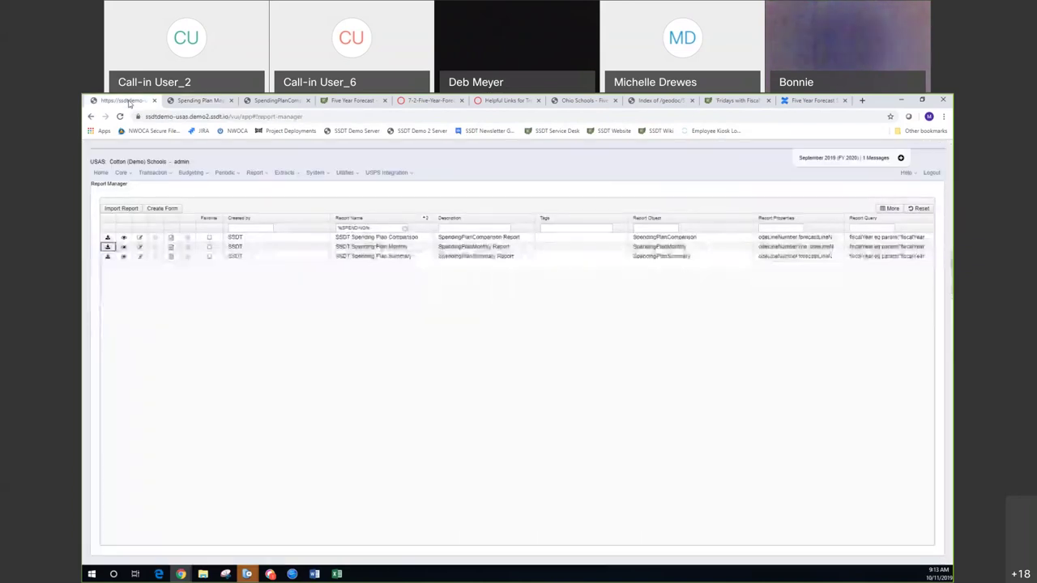
click(107, 256)
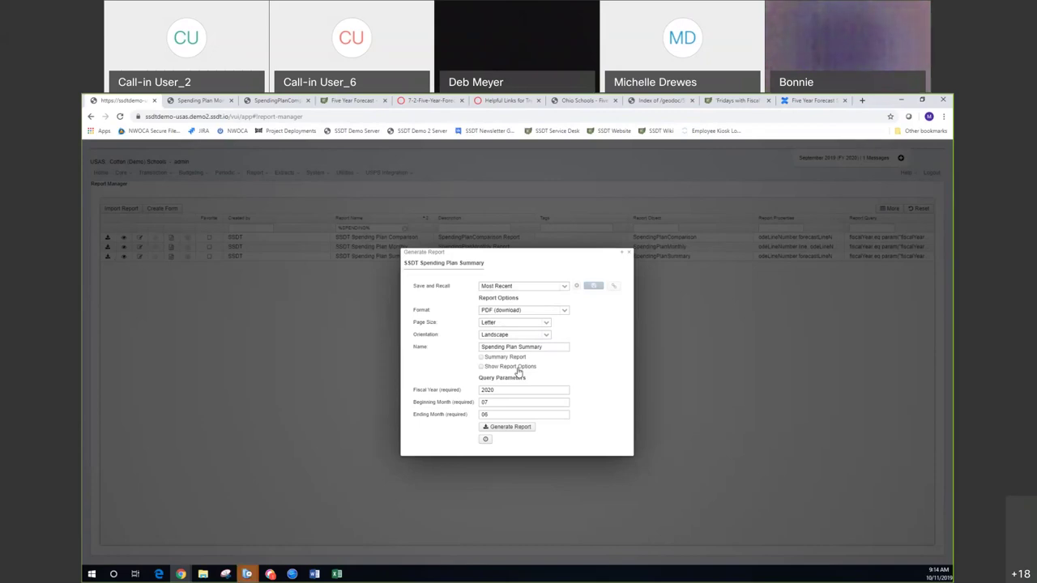
double_click(480, 414)
text(07)
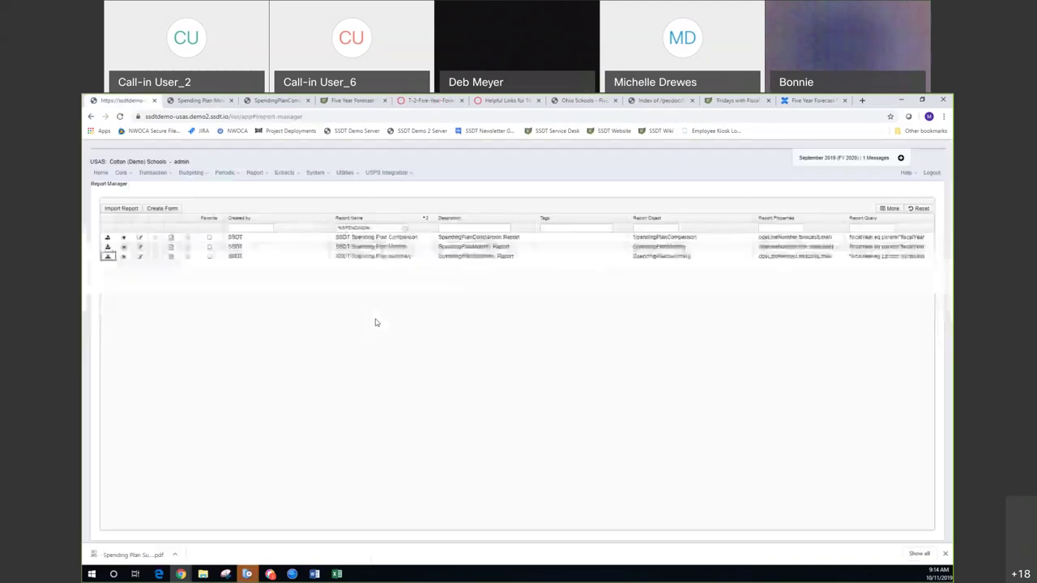
click(118, 558)
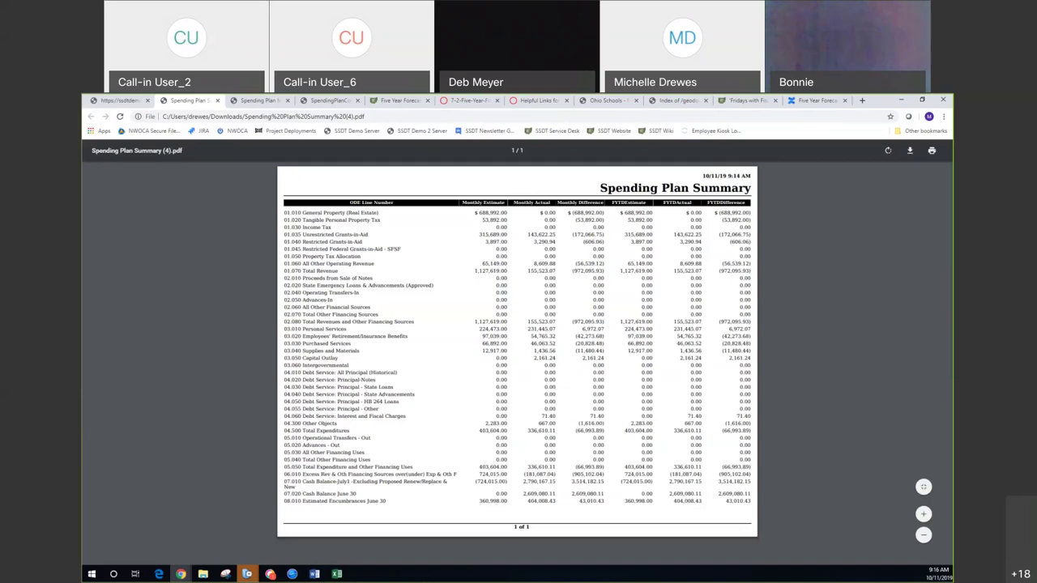
Switch to the WRQ Reflection terminal, reconnect to the NWOCA host and log in with the username and account password
key(alt+Tab)
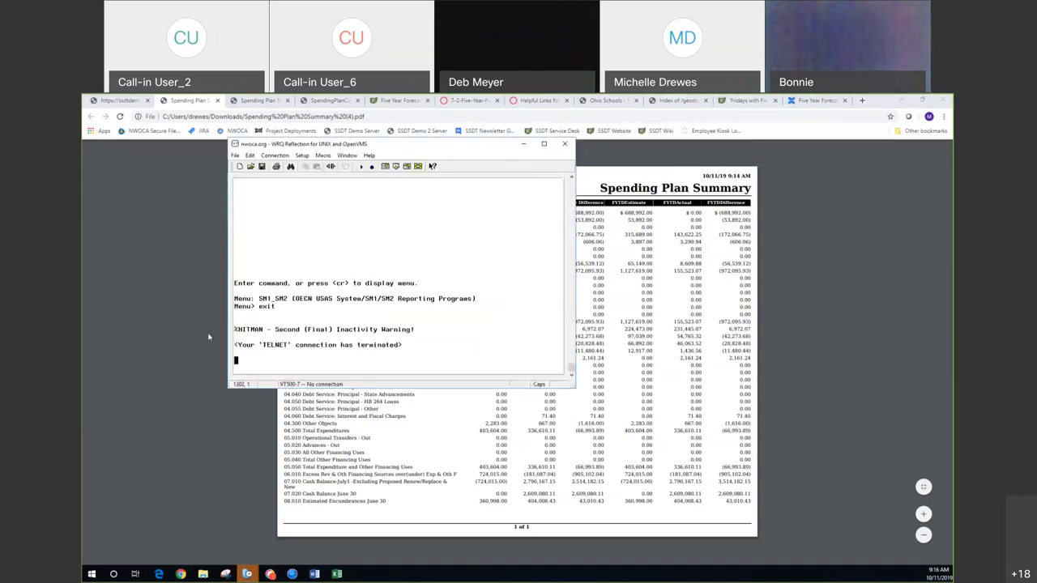
key(Return)
text(DREWES)
key(Return)
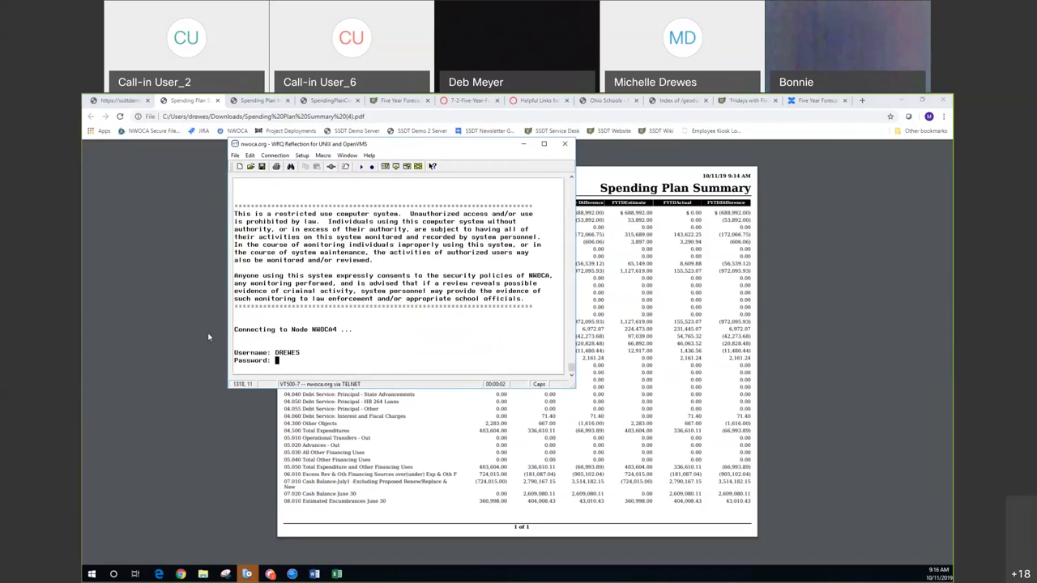
key(Return)
Run PRIV ALL and SD.TESTFILES to set privileges and directory, and bring up the OECN main menu with MENU
text(PRIV)
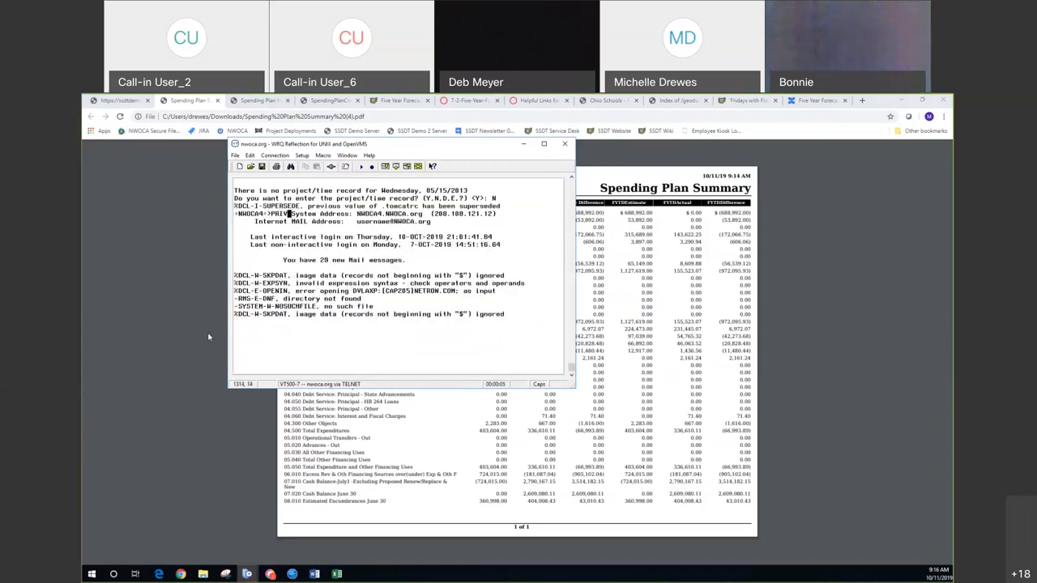
text( ALL)
key(Return)
text(SD.TEST)
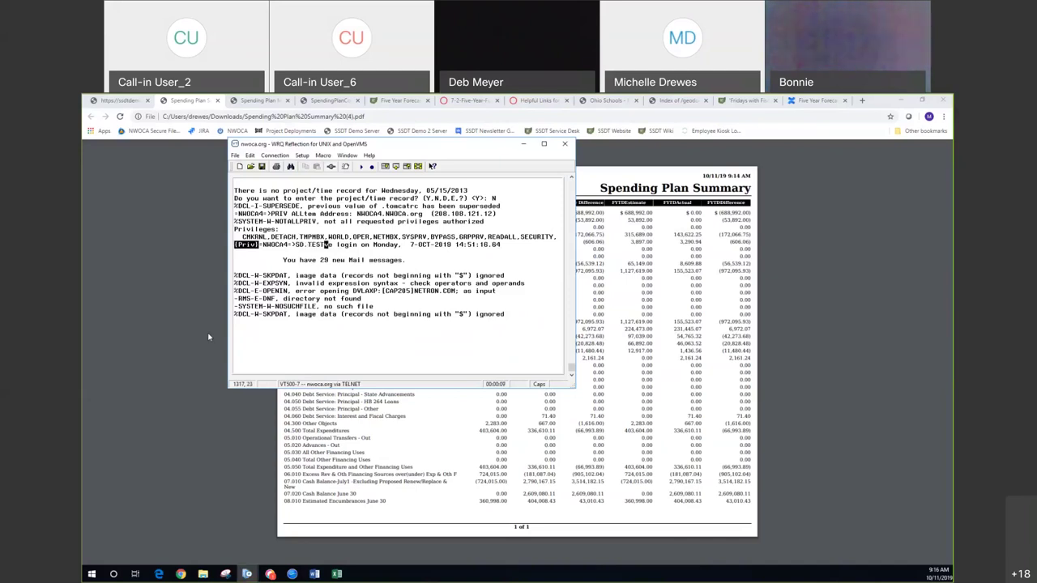
text(FILES)
key(Return)
text(MENU)
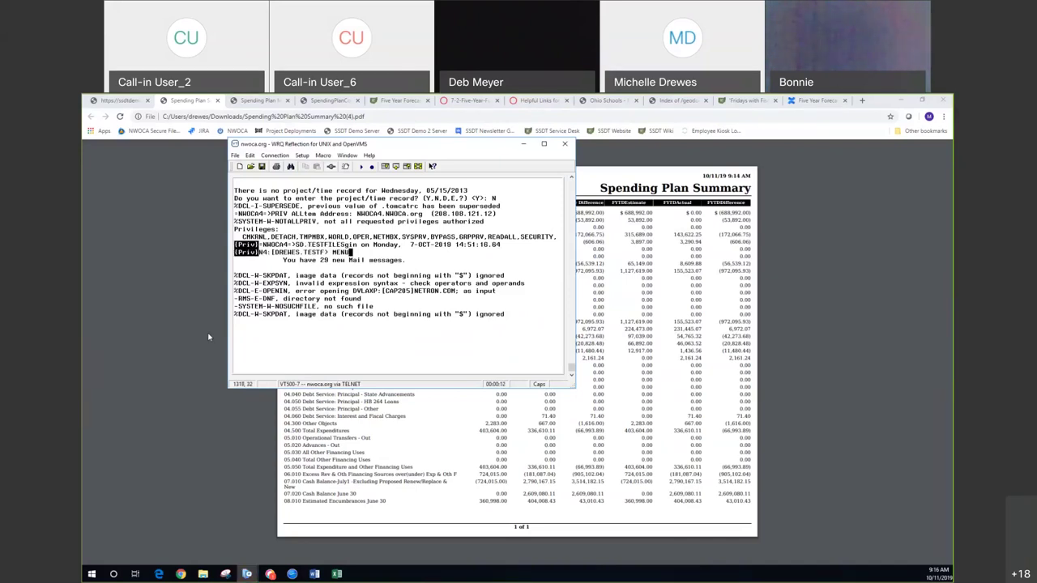
key(Return)
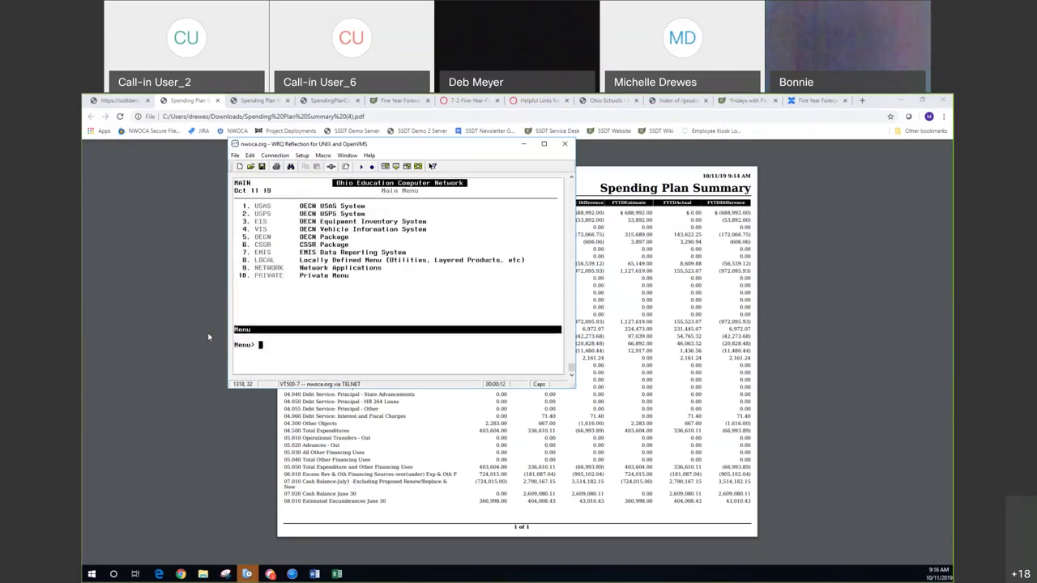
Go through the OECN USAS System and its Quarter/Annual Programs to the SM1/SM2 Reporting Programs
text(1)
key(Return)
text(4)
key(Return)
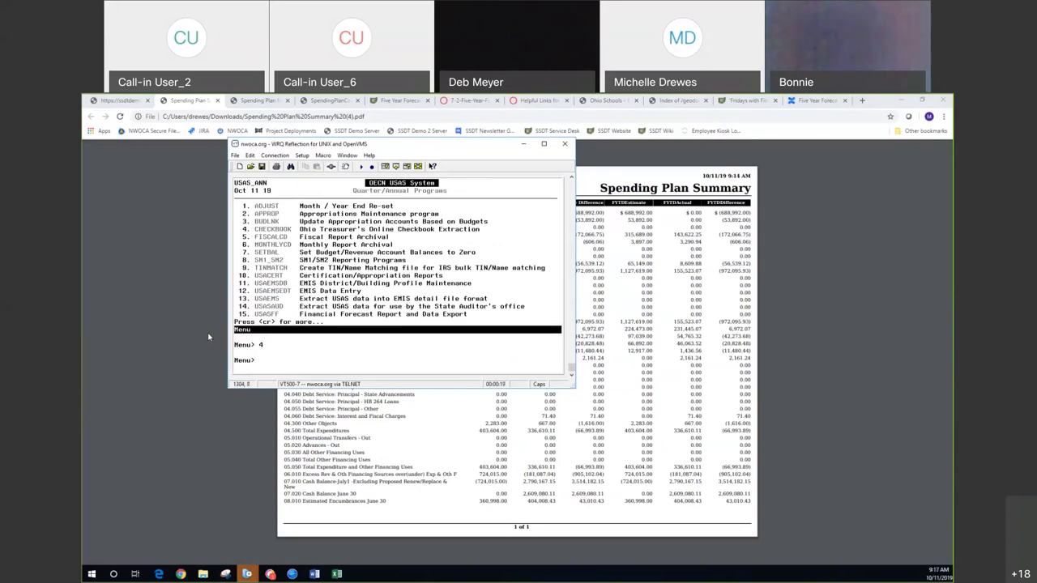
text(8)
key(Return)
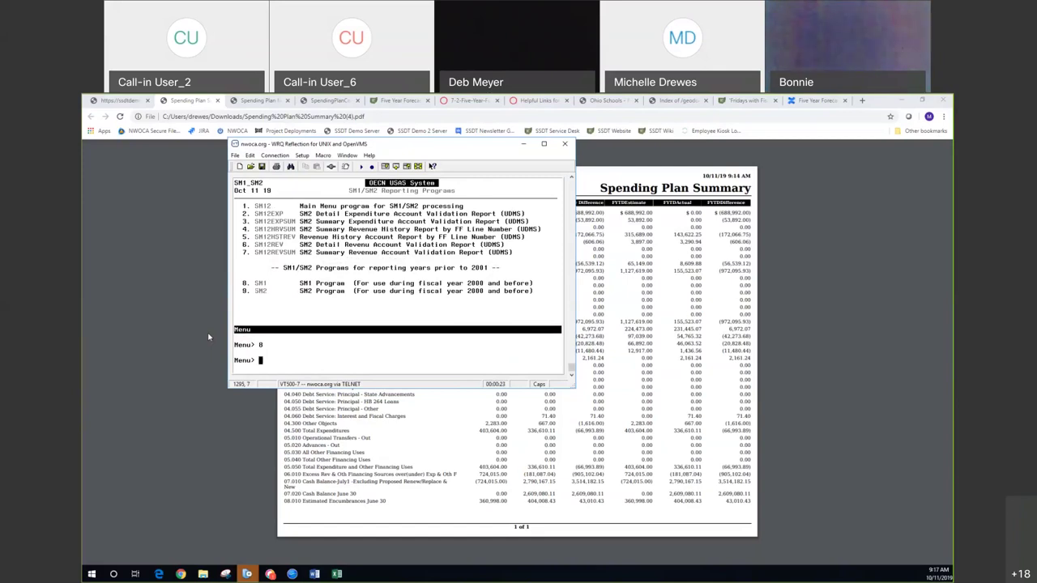
Execute the SM12HSTREV revenue history report by FF line number interactively, with SM2HISTREV.TXT as output file
text(5)
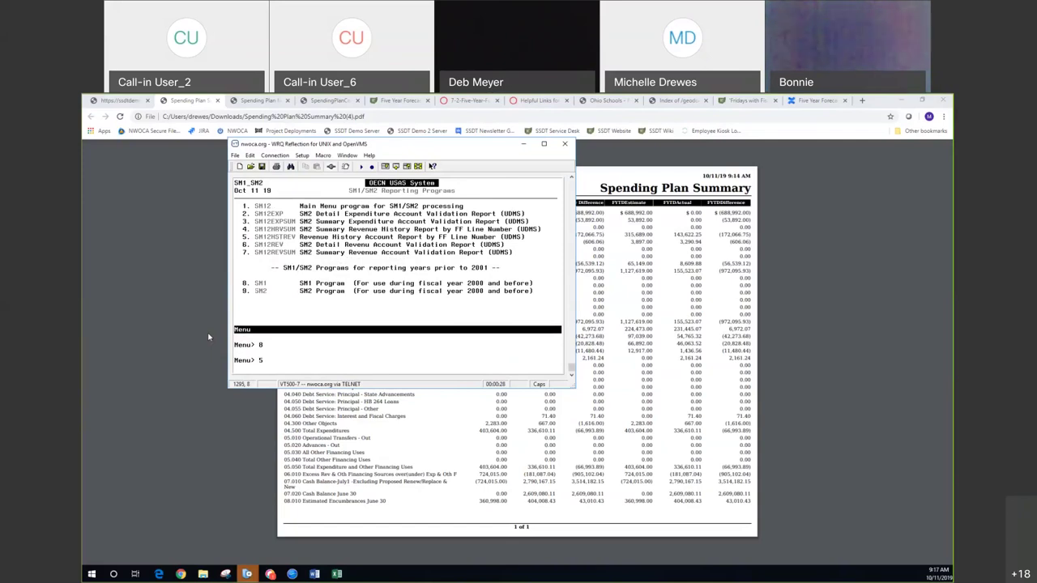
key(Return)
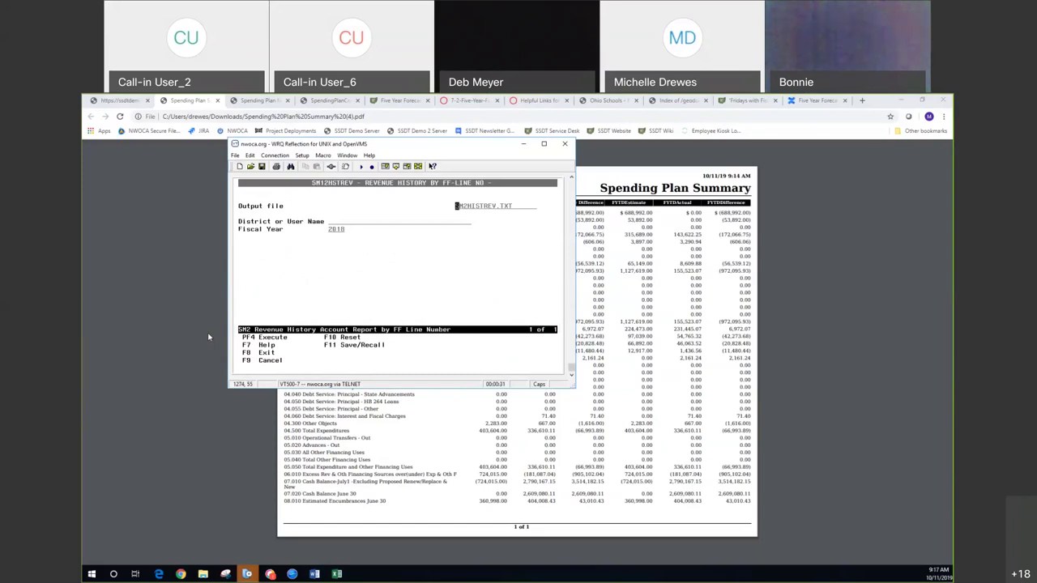
key(F4)
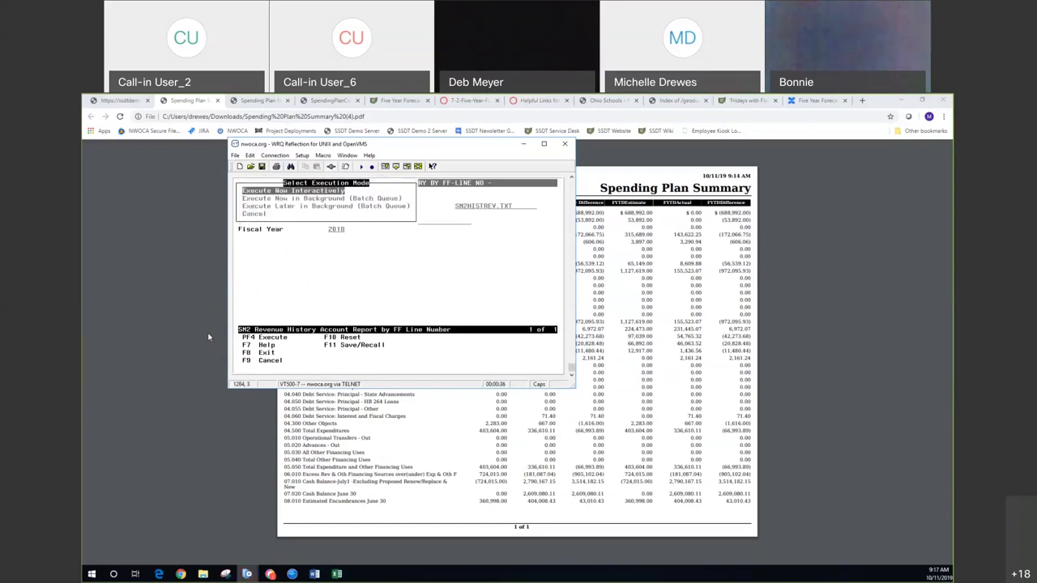
key(Return)
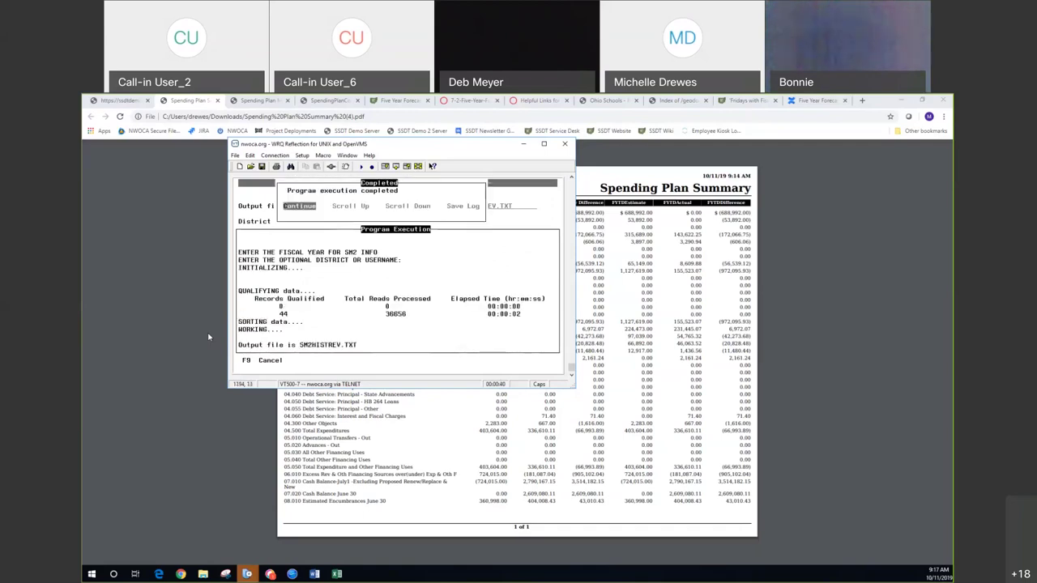
View the SM2HISTREV report and examine the monthly received amounts and totals for line 1.010 General Property (Real Estate)
text(VIEW SM2HISTRE)
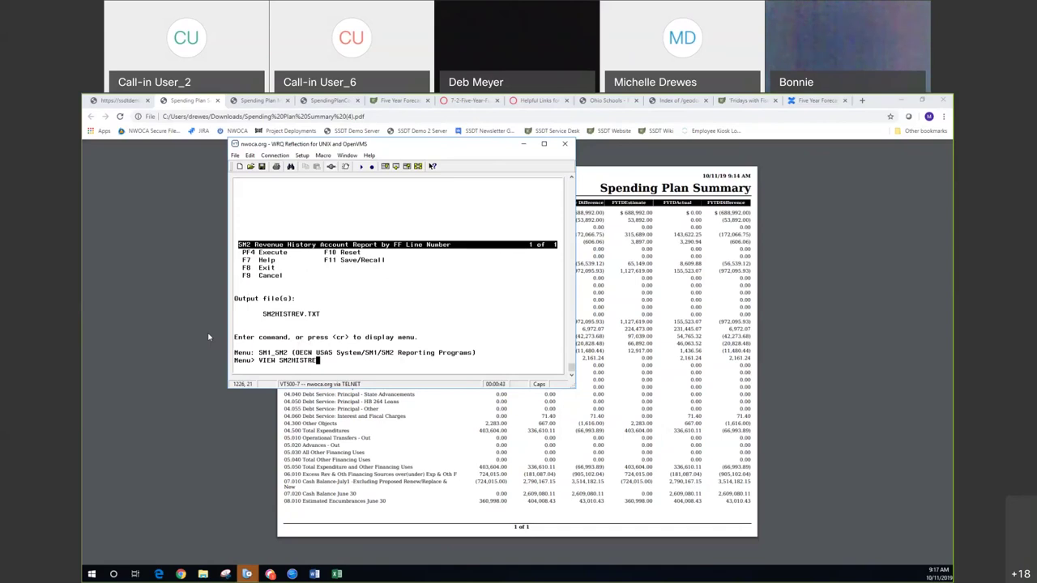
key(Return)
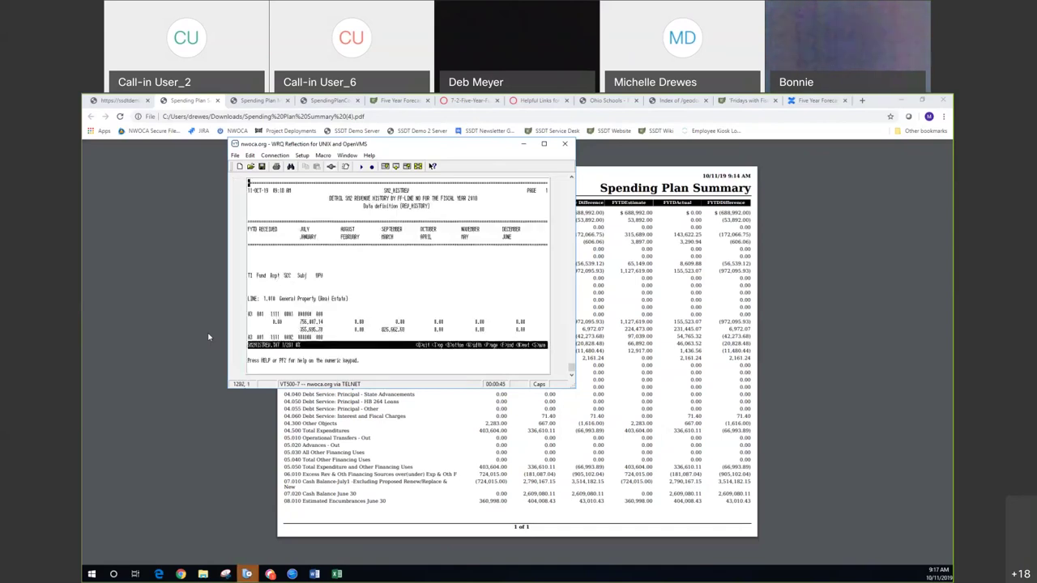
key(Down)
key(Down)
key(Down)
key(Down)
key(Down)
key(Down)
key(Down)
key(Down)
key(Down)
key(Down)
key(Down)
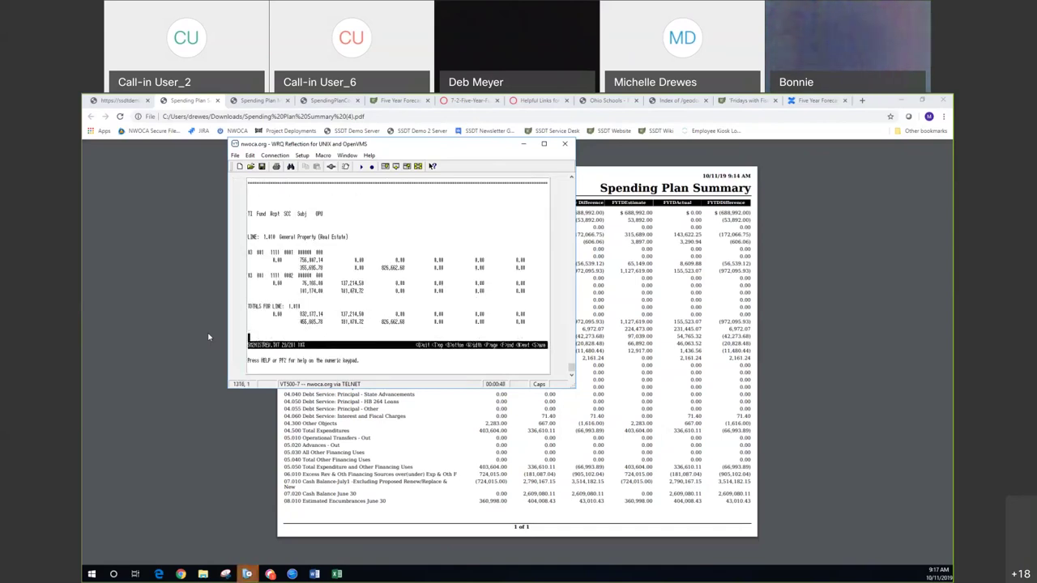
key(Down)
key(Down)
key(Down)
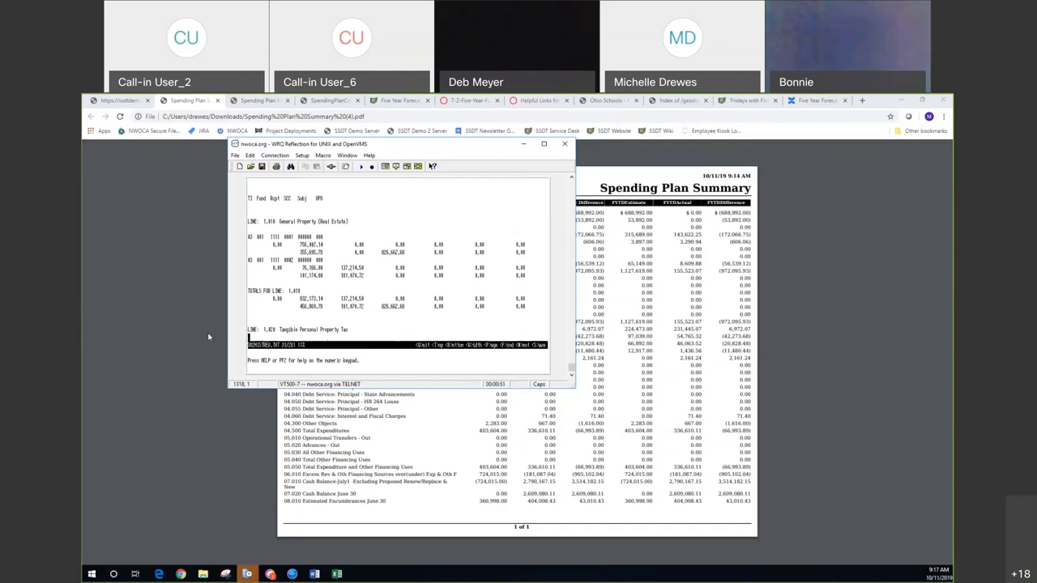
key(Up)
key(Up)
key(Up)
key(Up)
key(Up)
key(Up)
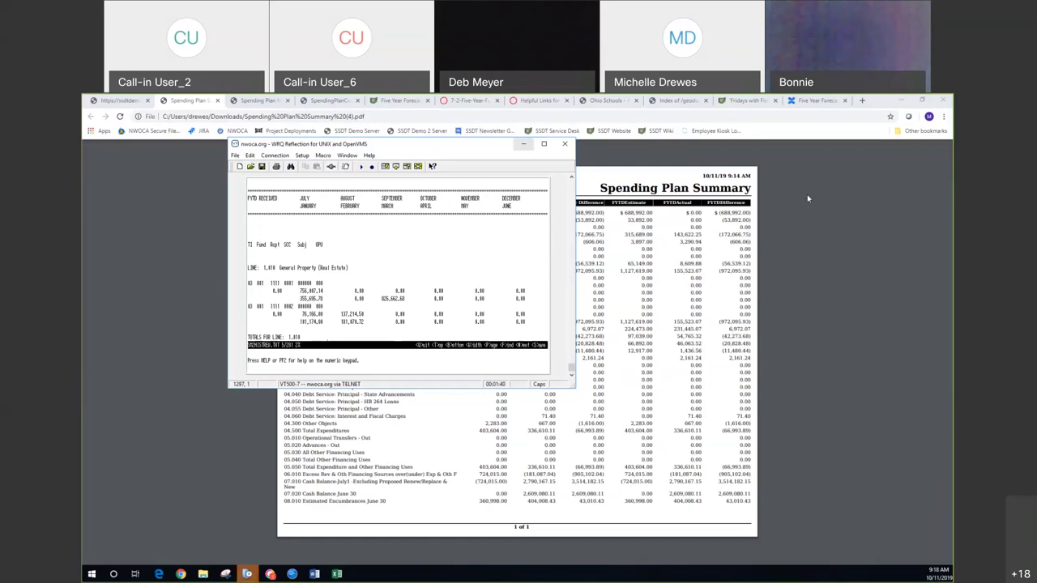
Return to USAS in the browser and open the periodic Five Year Forecast page
click(807, 233)
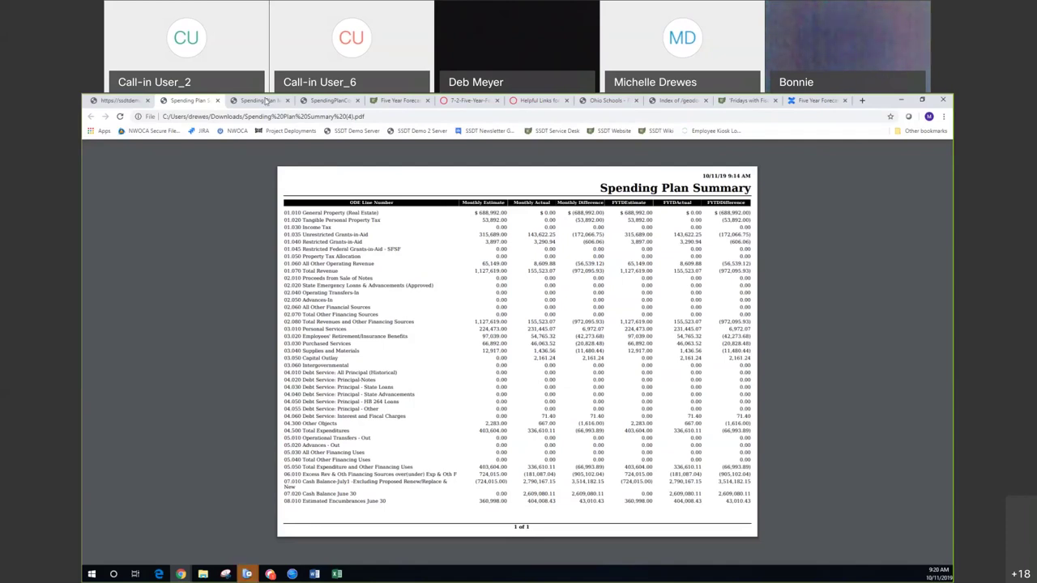
click(125, 102)
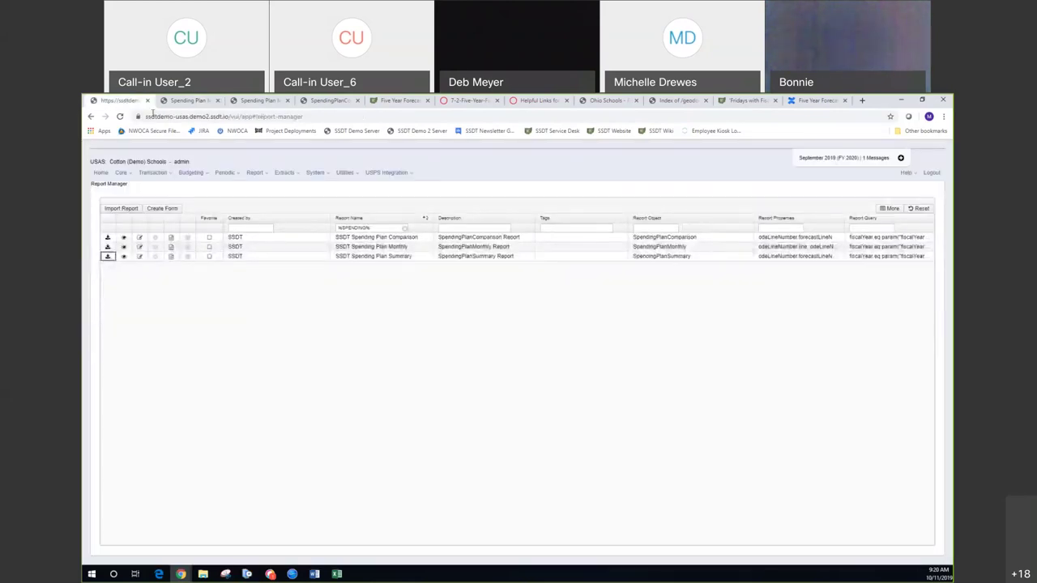
click(234, 174)
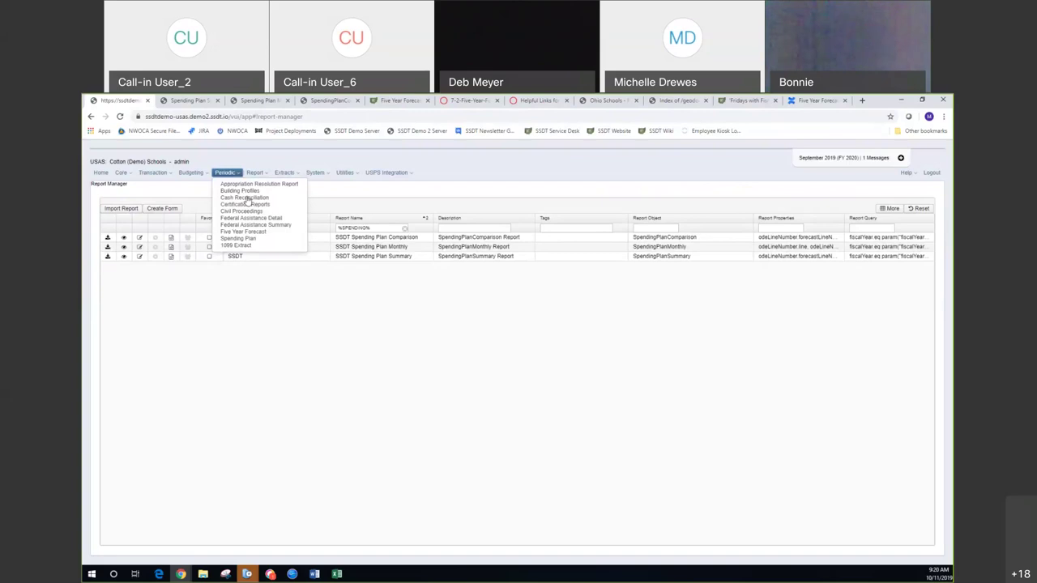
click(258, 232)
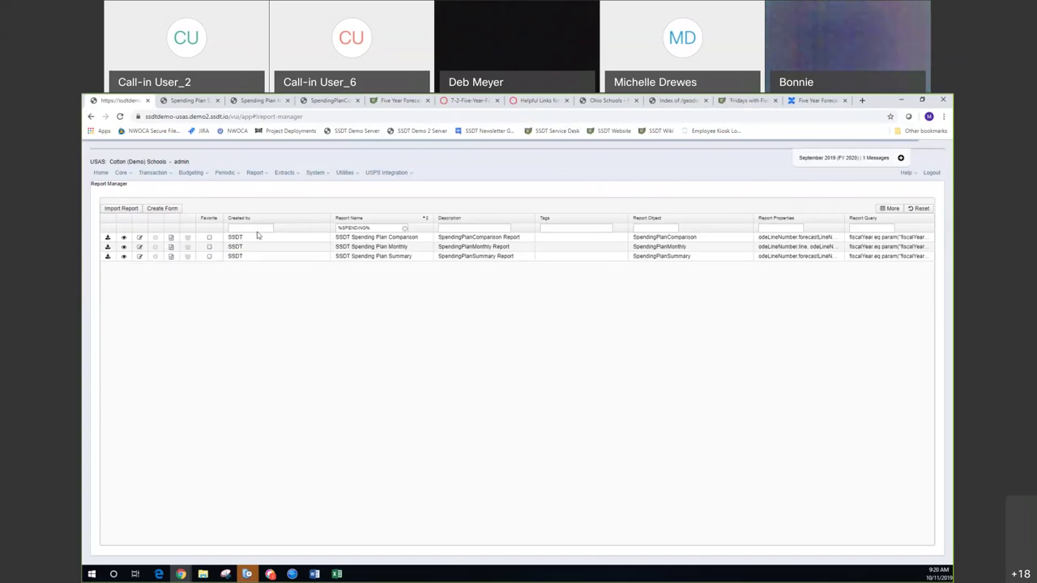
key(alt+Left)
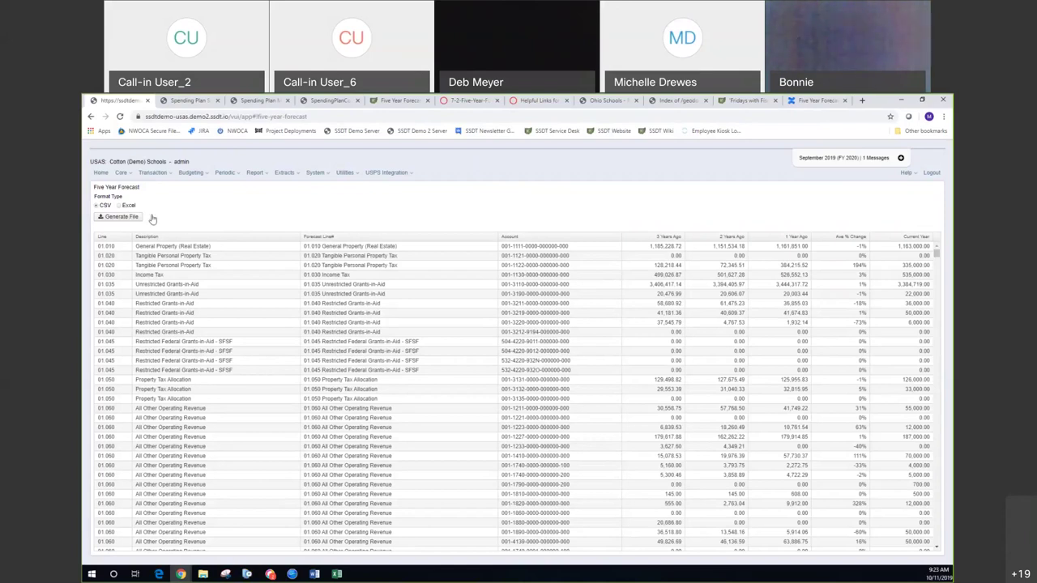
Switch to the FiveYearForecast workbook in Excel and examine its Data and Parameters sheets
click(339, 575)
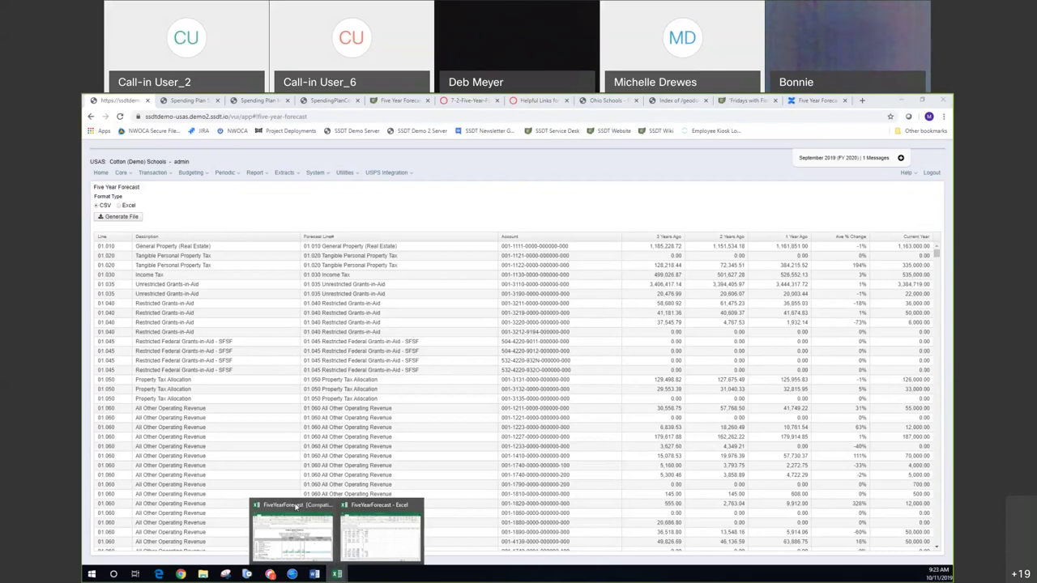
click(293, 526)
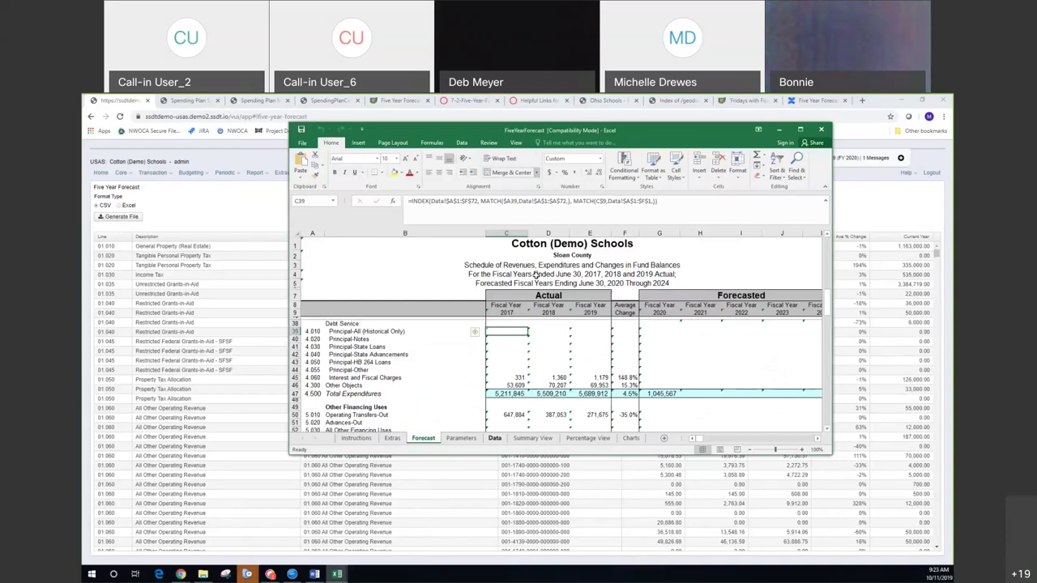
click(494, 438)
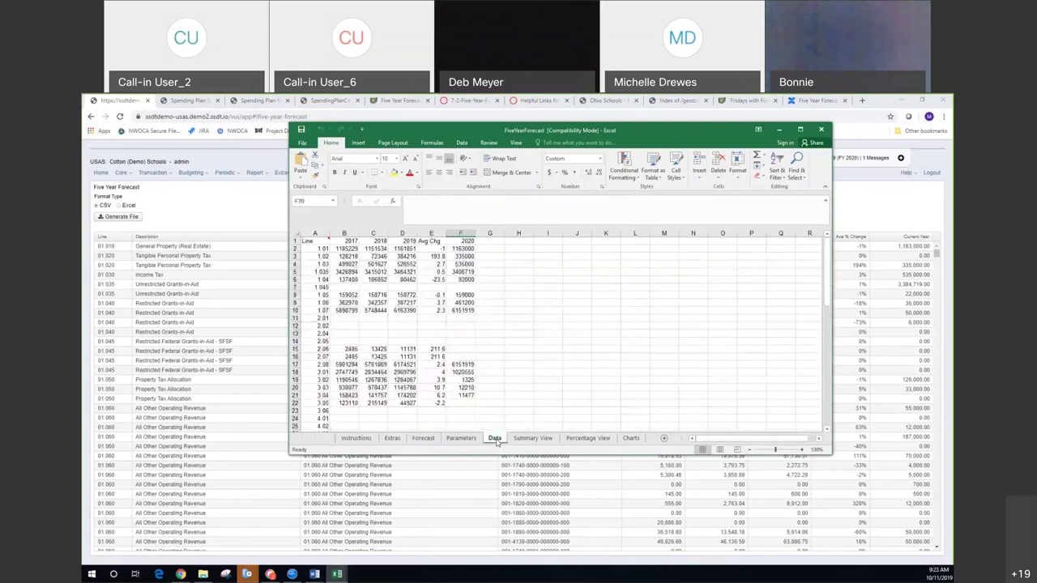
click(466, 438)
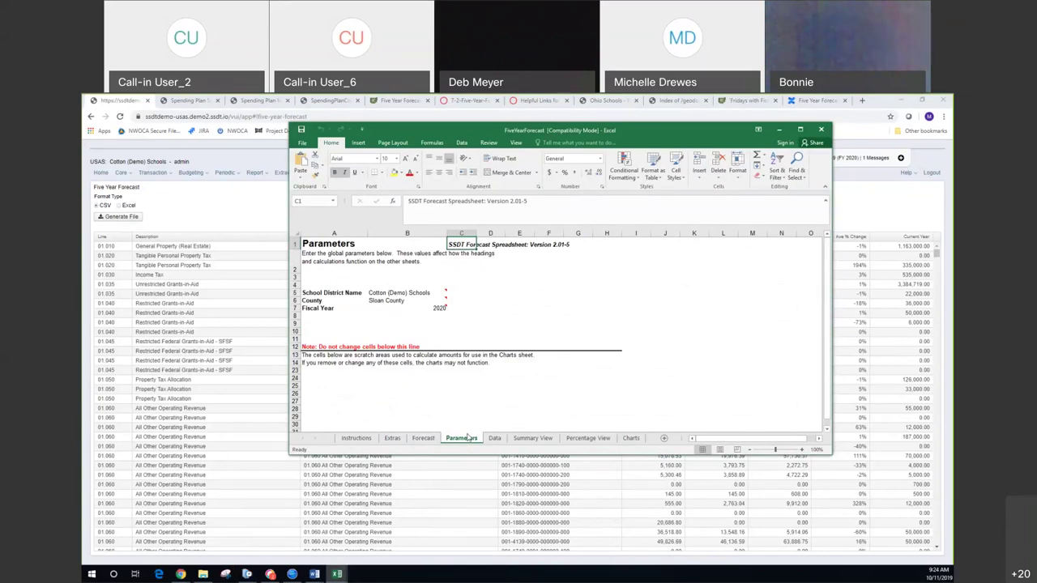
mouse_move(397, 297)
click(494, 438)
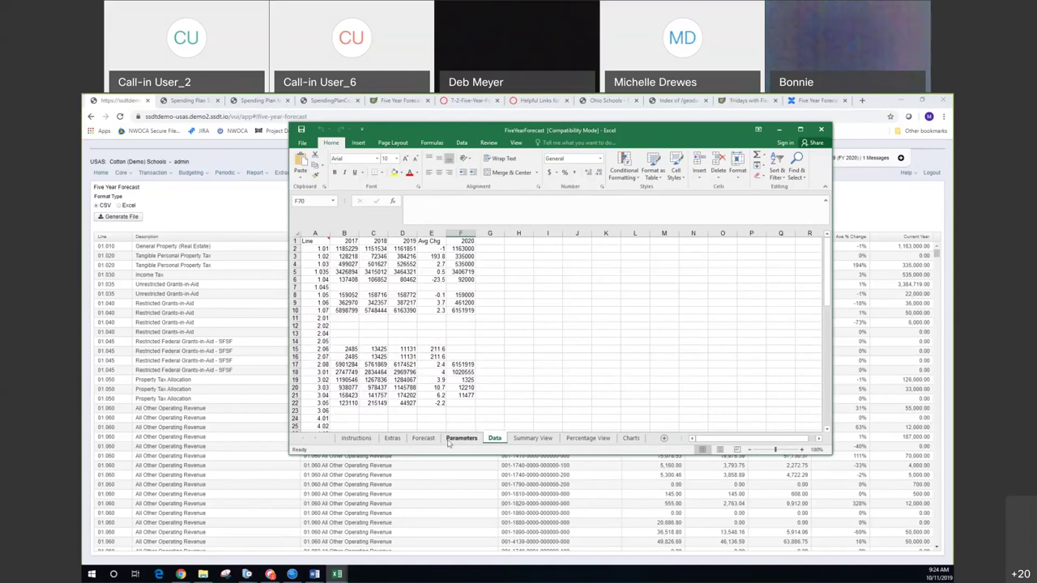
Examine the revenue lines on the Forecast sheet and select the fiscal year 2021 cell for General Property Tax
click(423, 439)
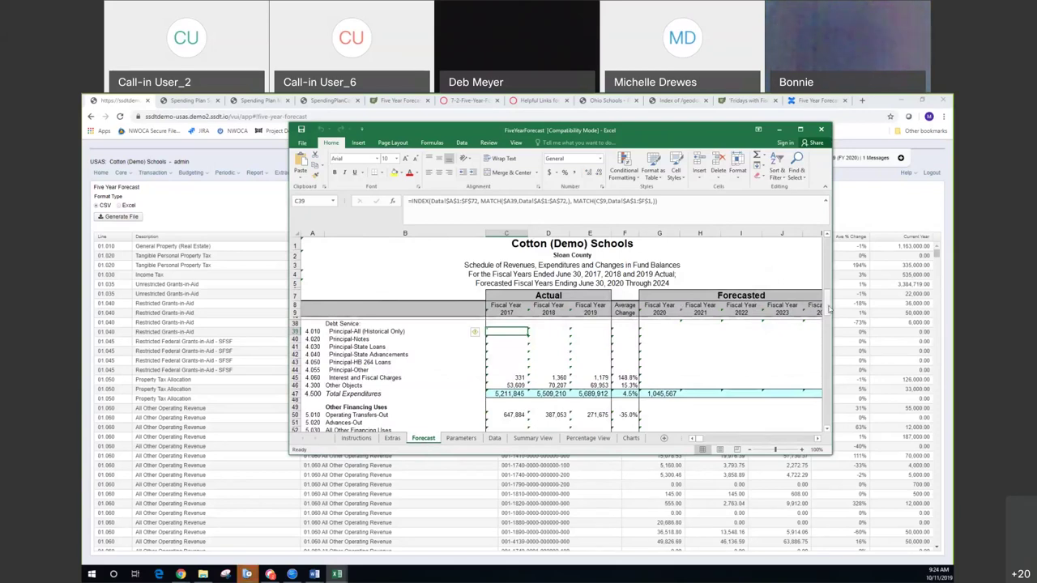
drag(828, 308, 827, 252)
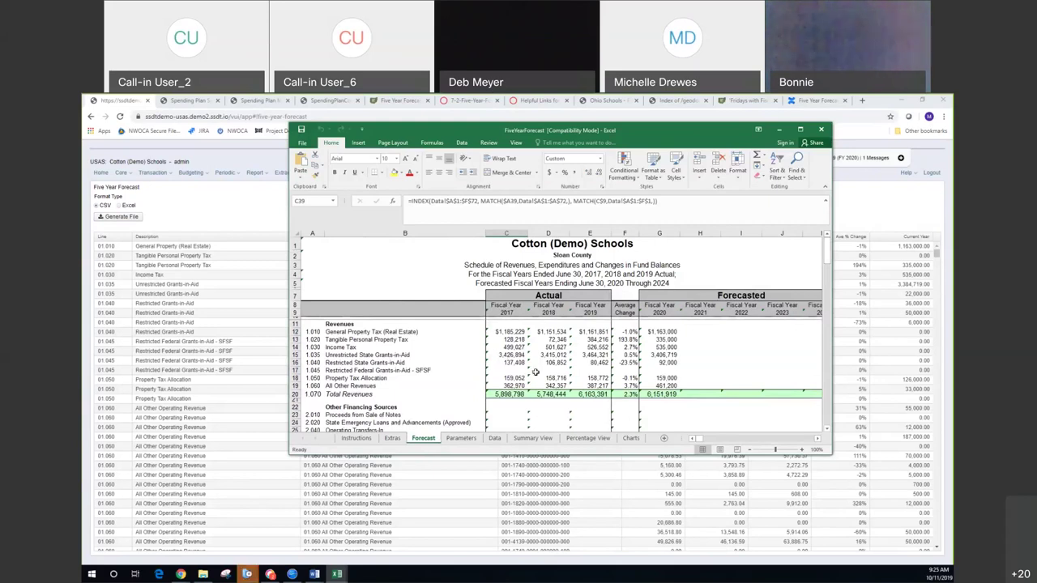
click(701, 332)
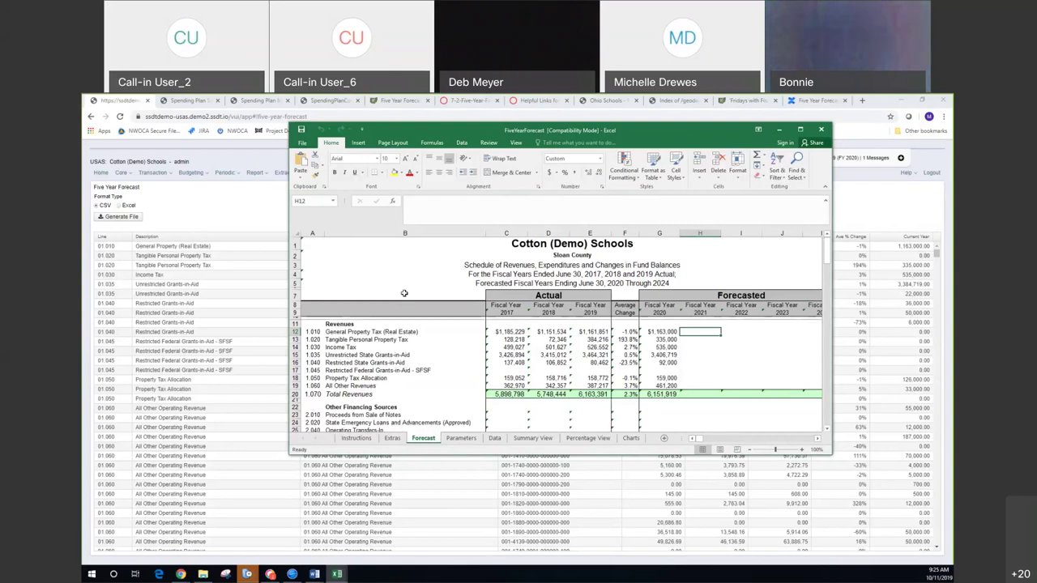
Return to USAS in the browser, generate the SSDT Financial Report by Forecast Line Number from the Report Manager as a landscape Letter PDF, and open it
click(223, 209)
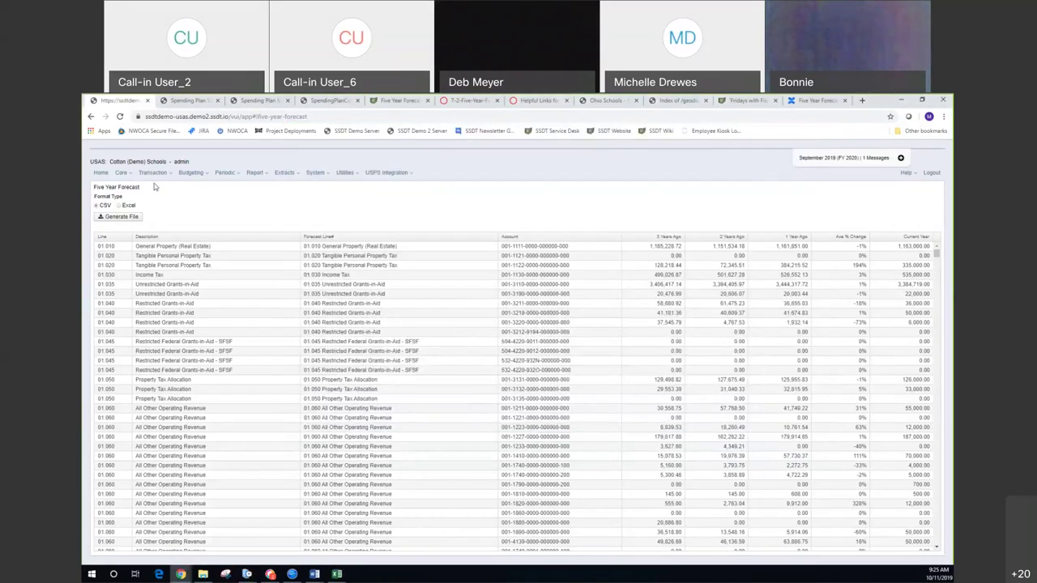
click(257, 175)
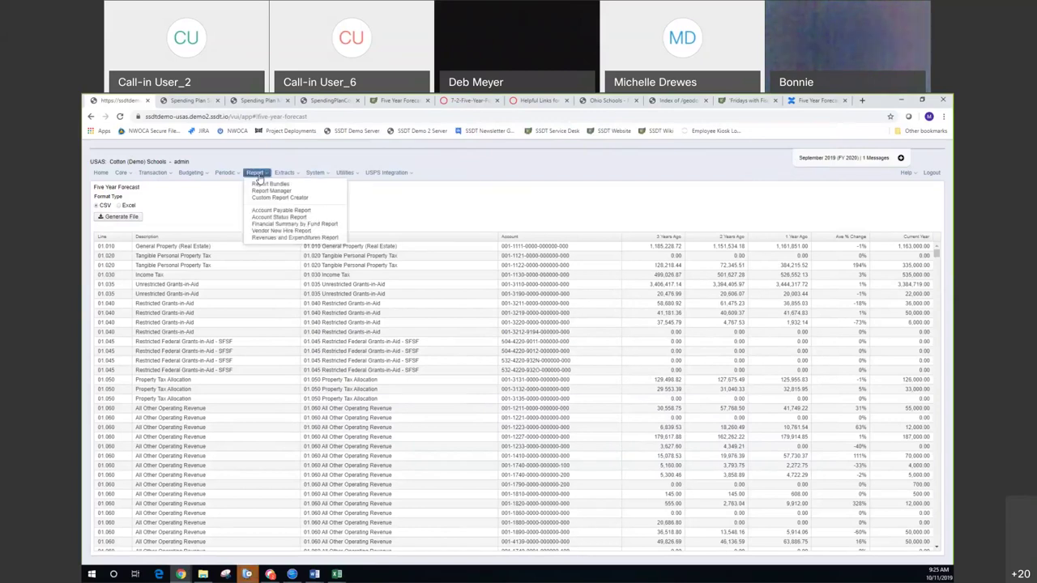
click(264, 192)
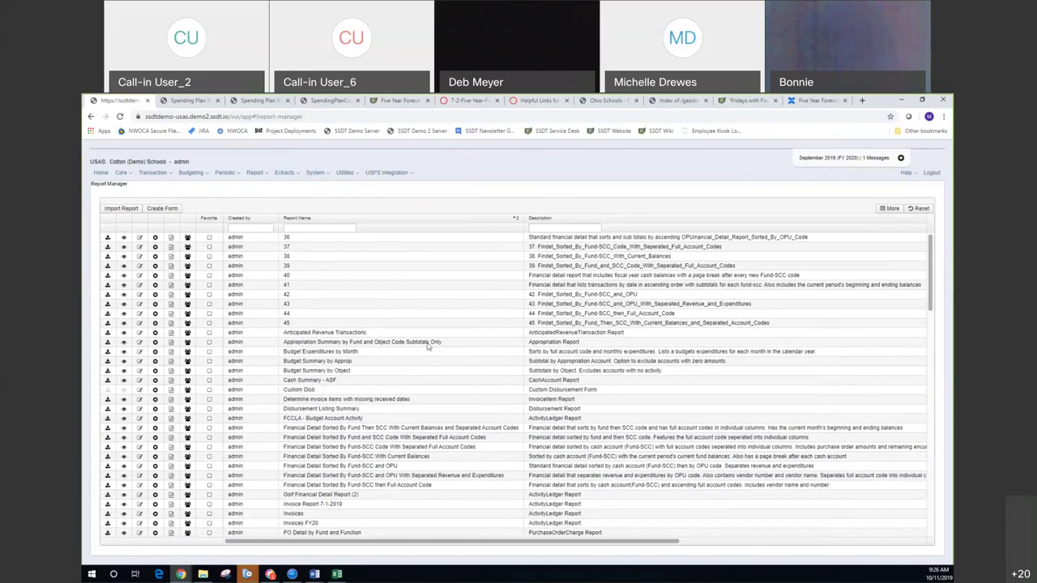
scroll(428, 346, down, 3)
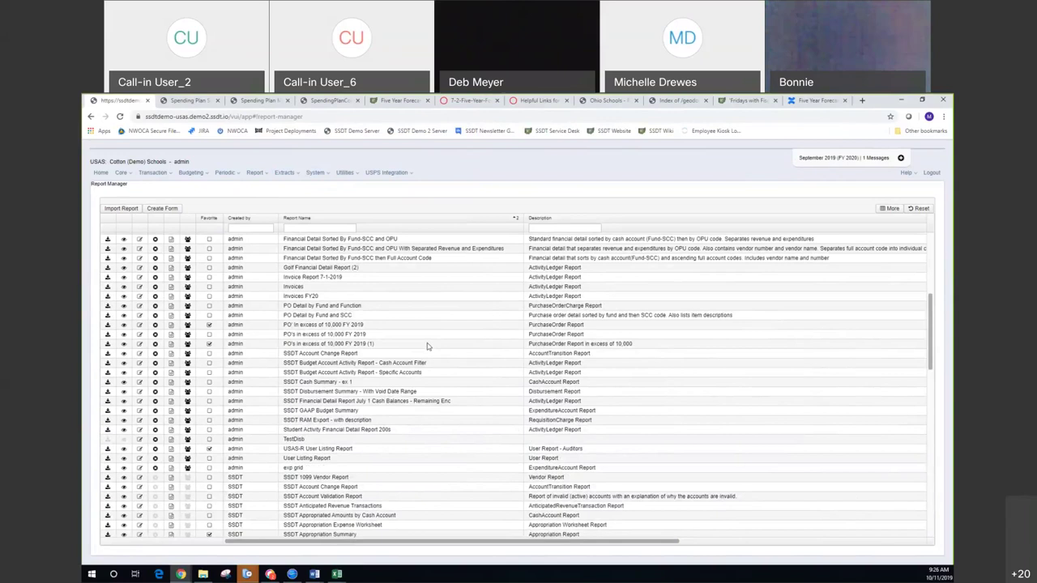
scroll(428, 346, down, 2)
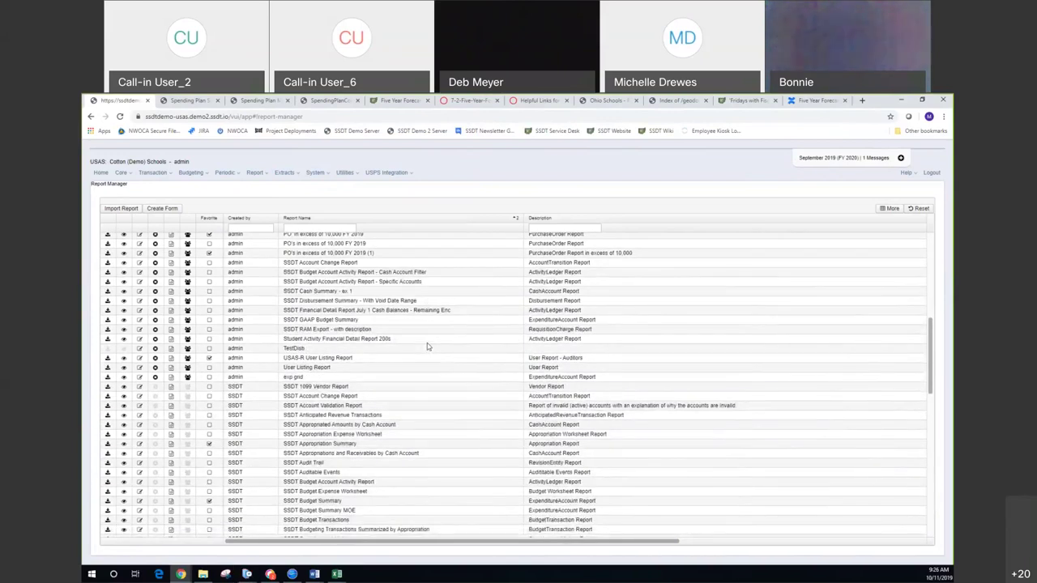
scroll(428, 346, down, 2)
scroll(428, 346, down, 3)
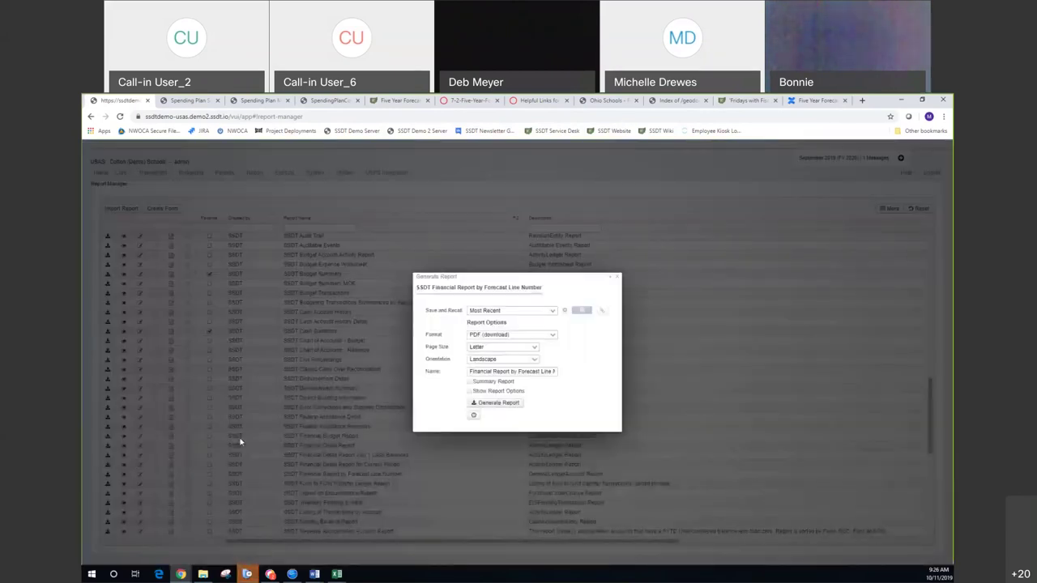
click(497, 403)
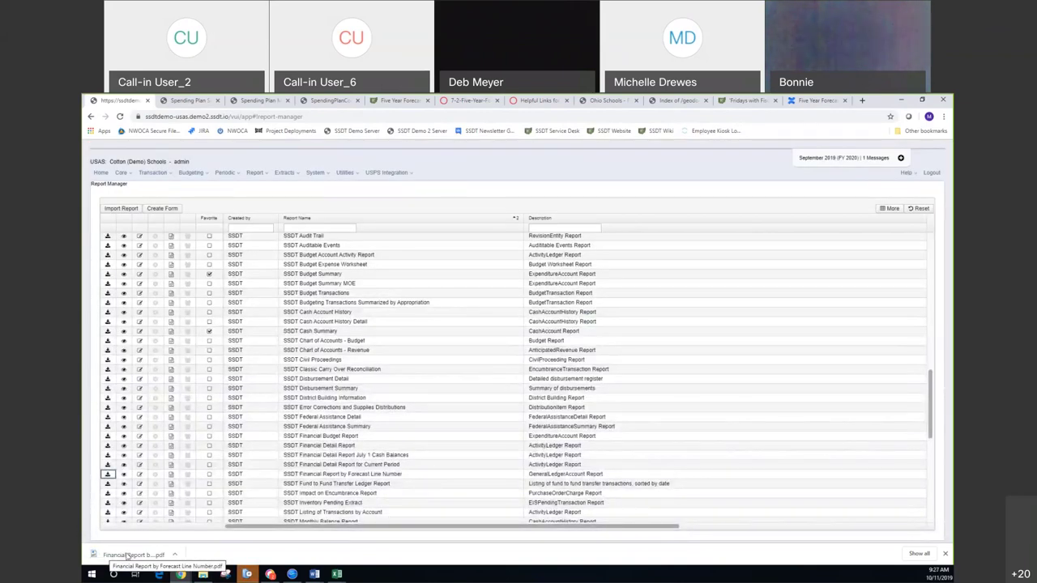
click(128, 556)
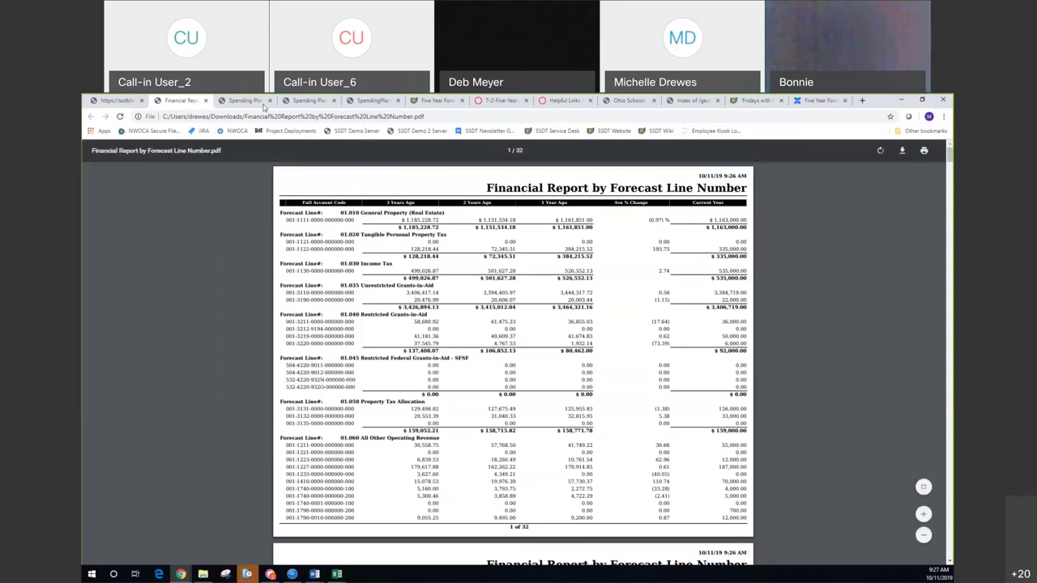
View the Five Year Forecast page of the USAS-R documentation and the Ohio Department of Education's Helpful Links for Treasurers page
click(116, 100)
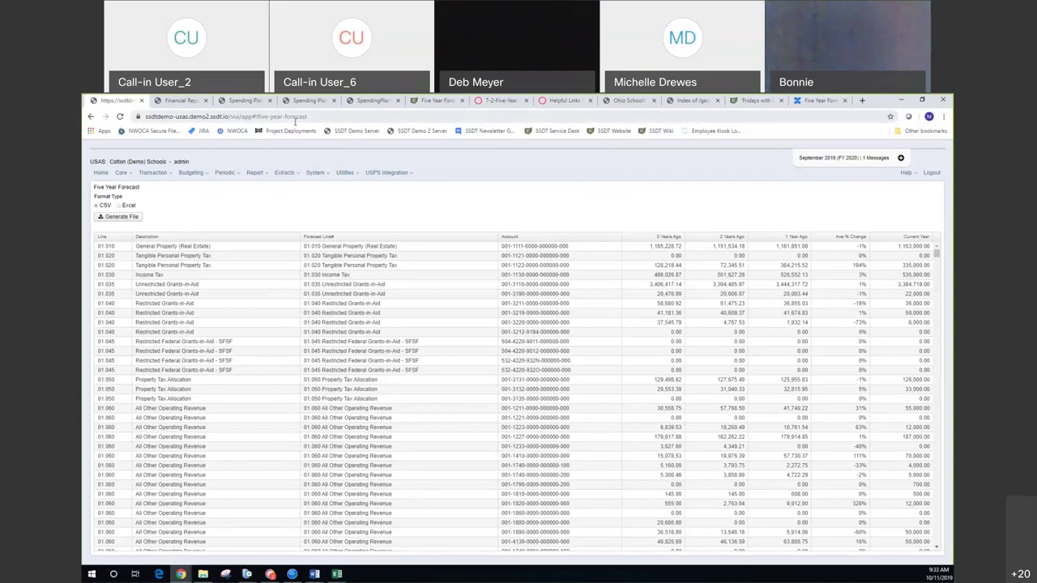
click(432, 100)
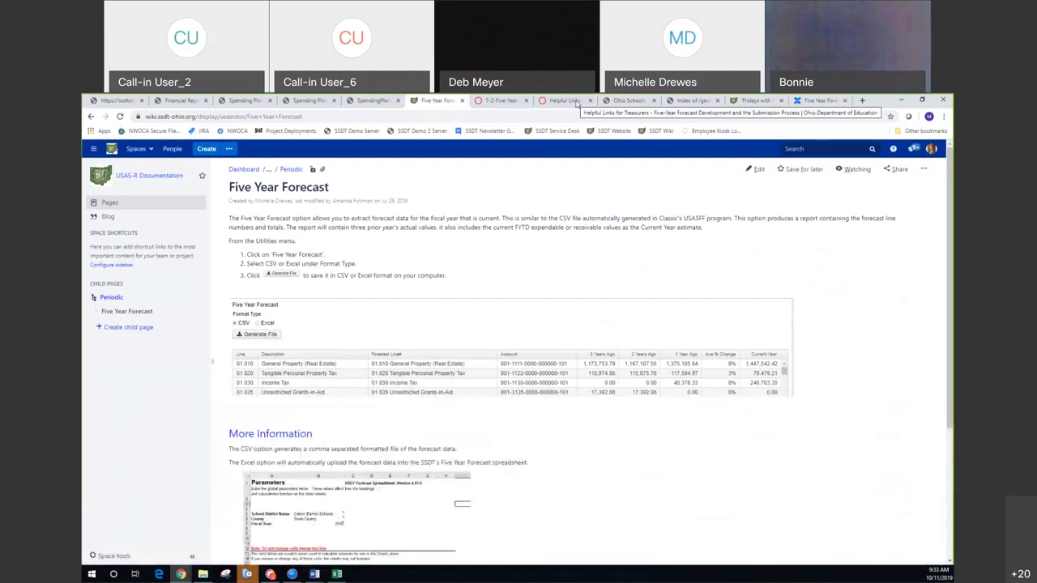
click(577, 103)
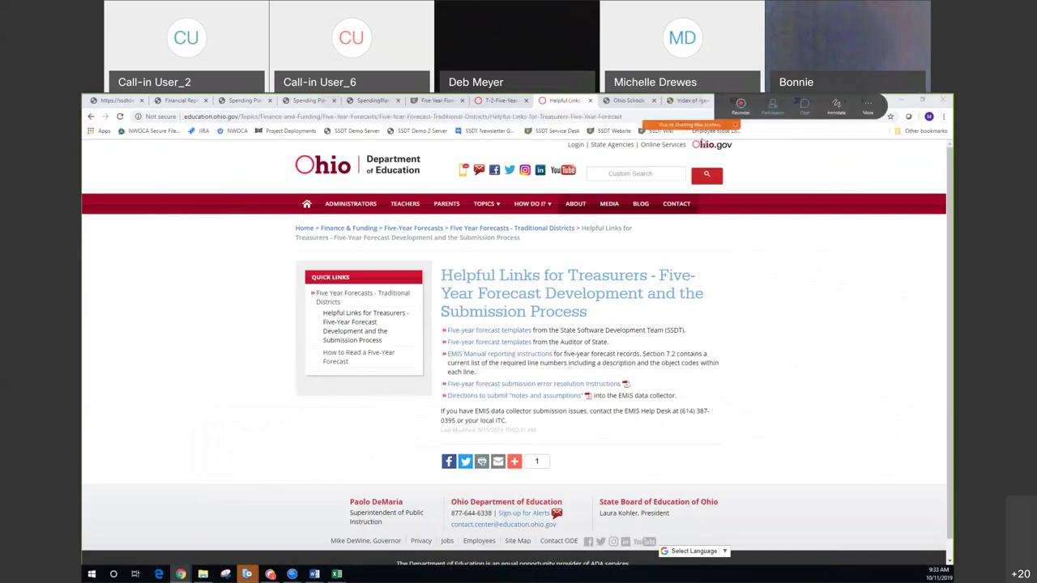
Examine the forecast line numbers with their revenue and object codes in the EMIS Manual section 7.2 Five-Year Forecast (QF) Record
click(503, 102)
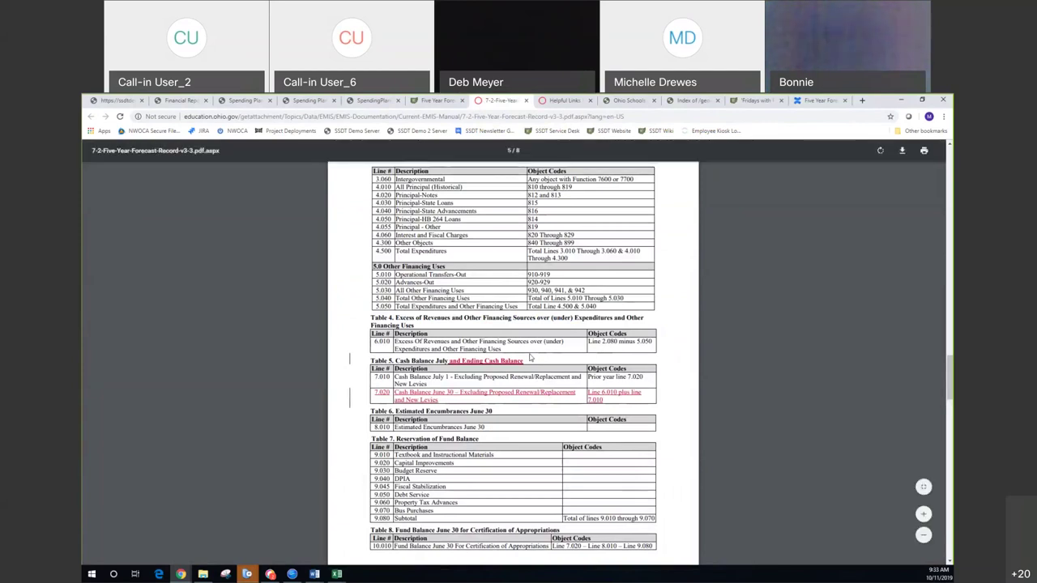
scroll(530, 357, up, 2)
scroll(530, 354, up, 5)
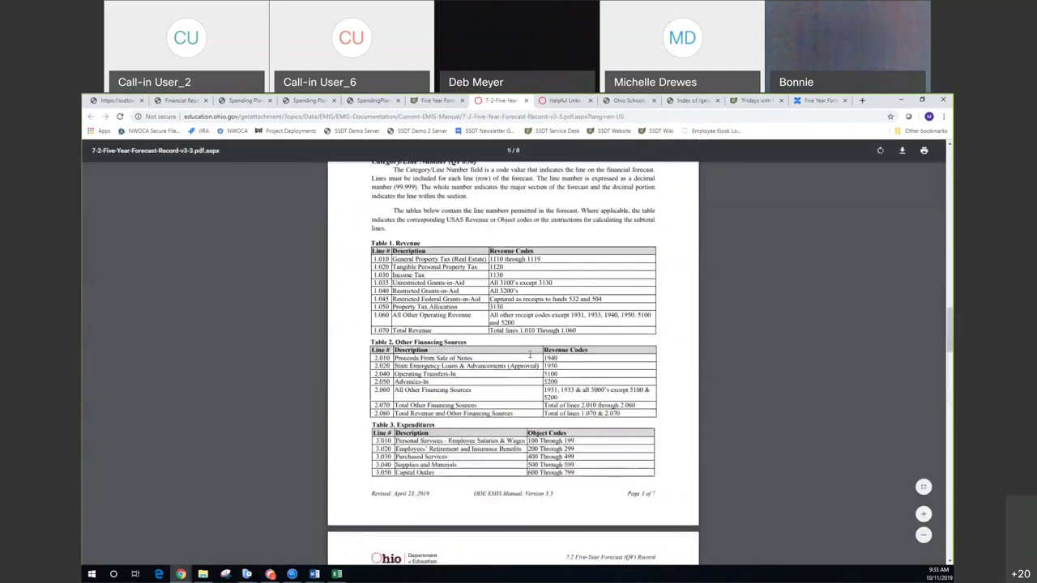
scroll(529, 354, up, 7)
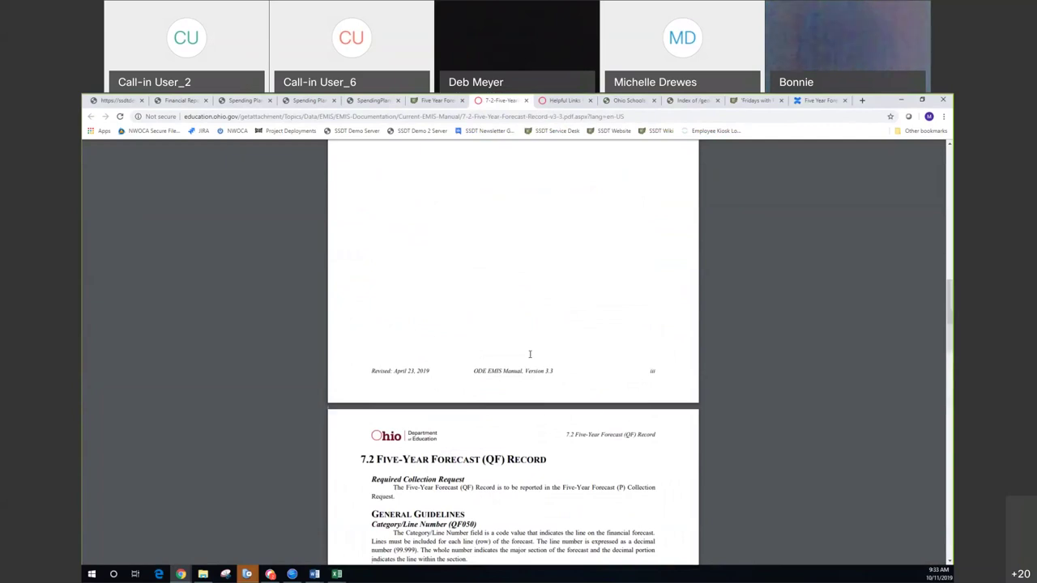
scroll(530, 354, down, 5)
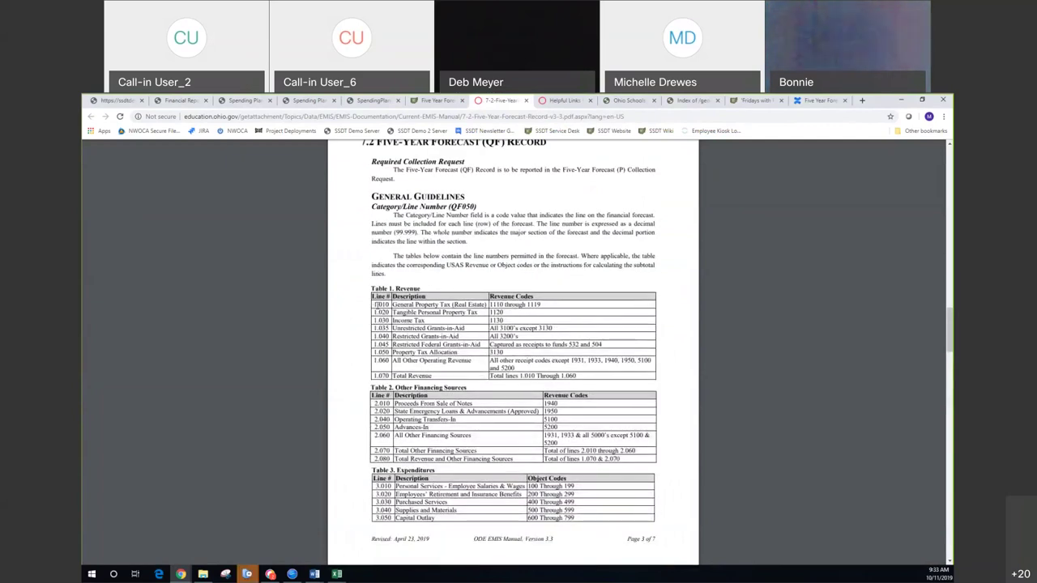
scroll(375, 305, down, 1)
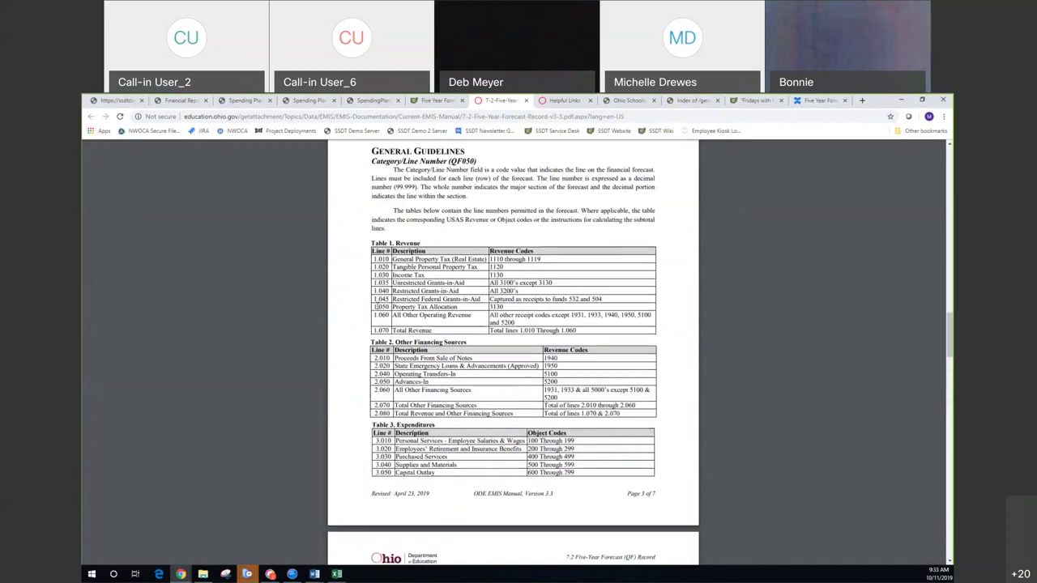
scroll(375, 307, down, 3)
scroll(375, 306, down, 8)
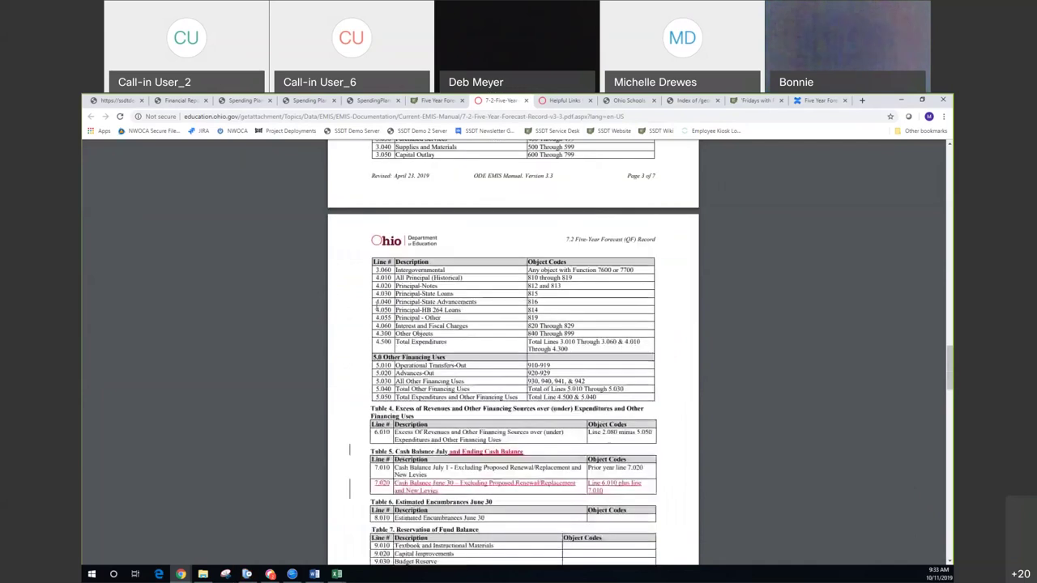
scroll(376, 306, down, 3)
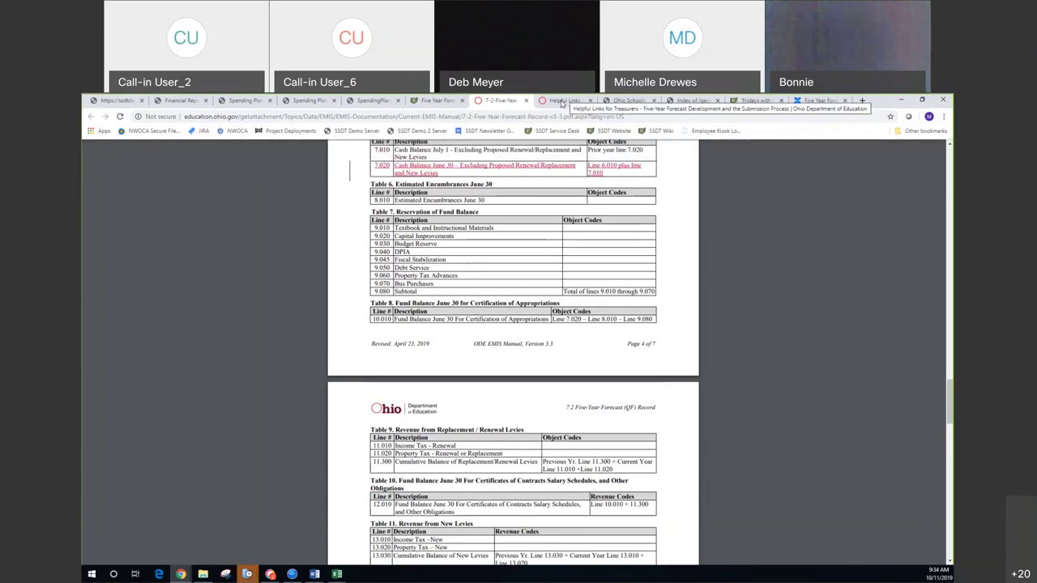
Return to the Helpful Links for Treasurers page and close the spending plan pages and the Five Year Forecast documentation page
click(561, 101)
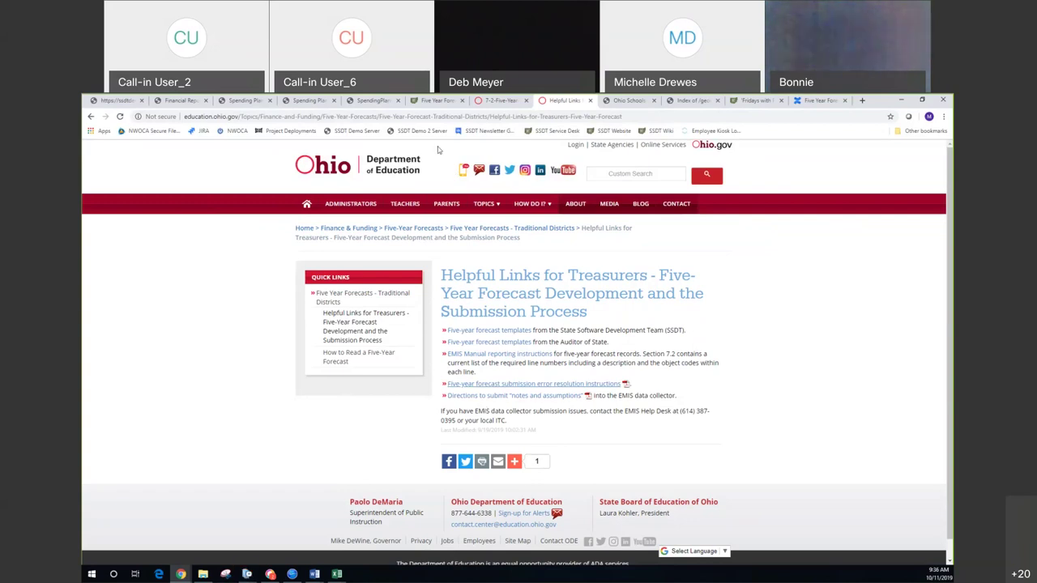
click(398, 100)
click(334, 101)
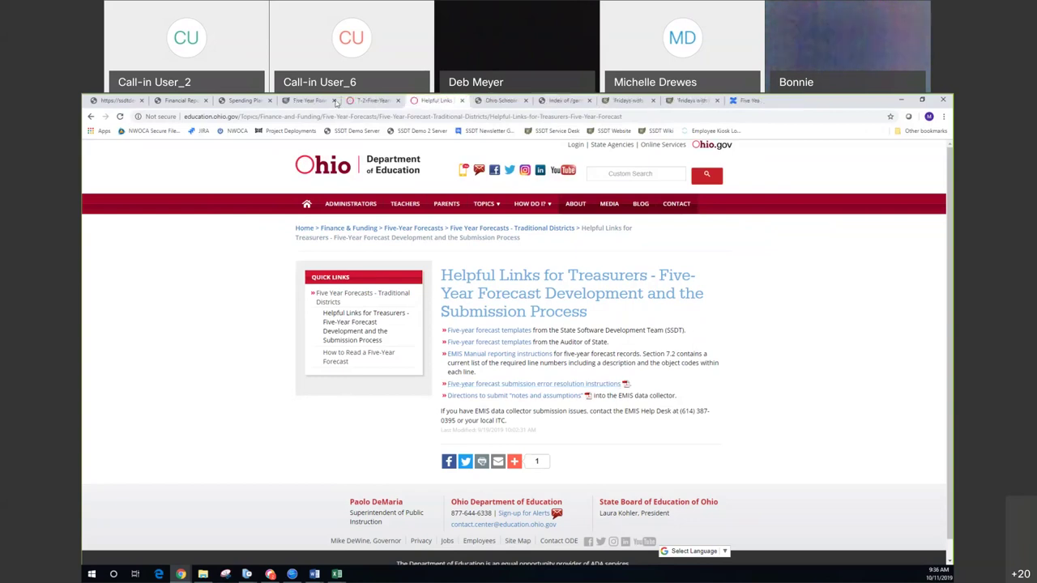
click(271, 100)
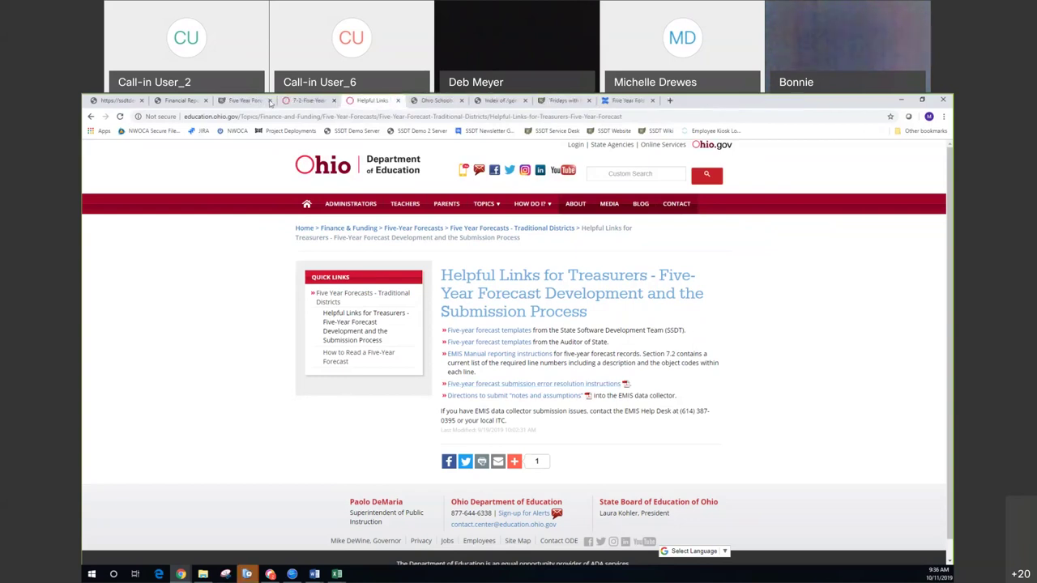
click(271, 100)
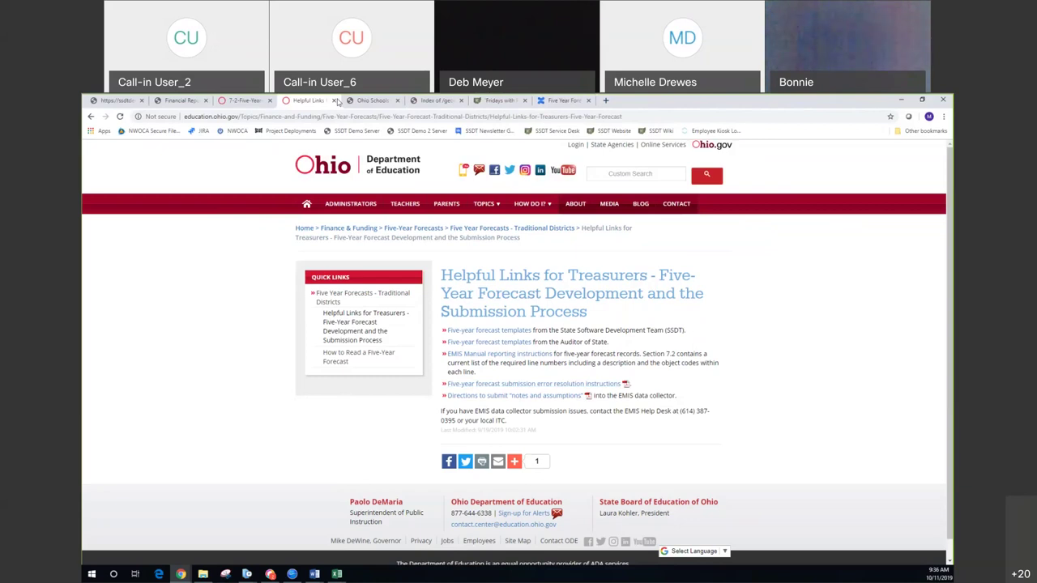
View the Ohio Schools Five Year Forecasts site, and open the EMIS-FFE login page through NWOCA's Fiscal Services Support links
click(371, 100)
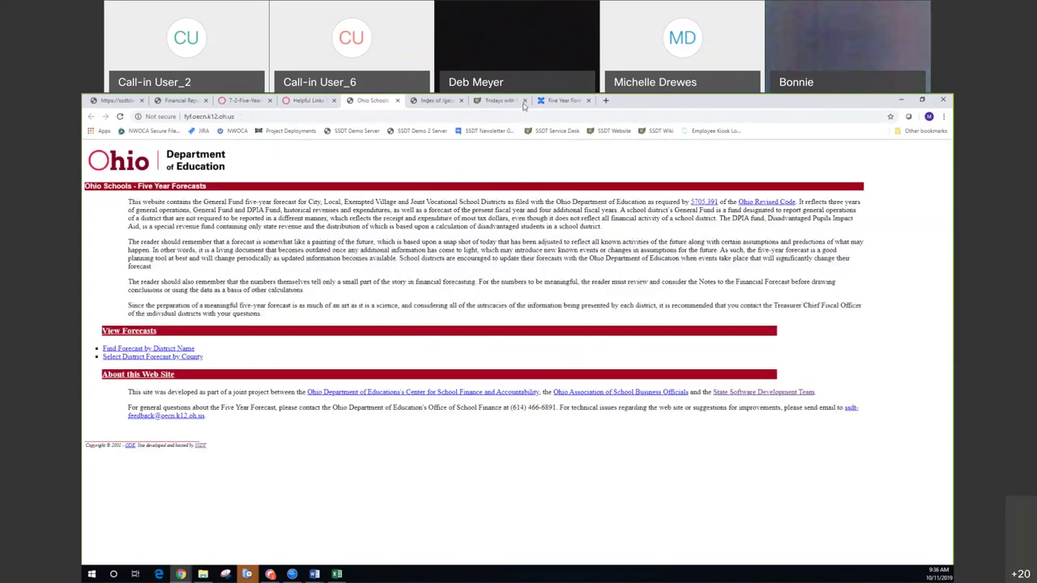
click(606, 101)
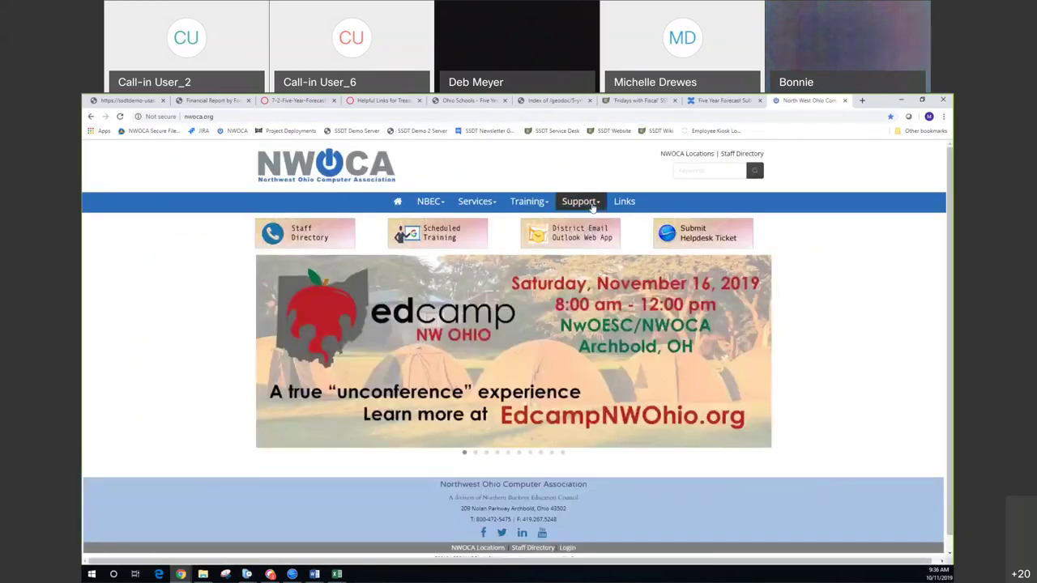
click(580, 202)
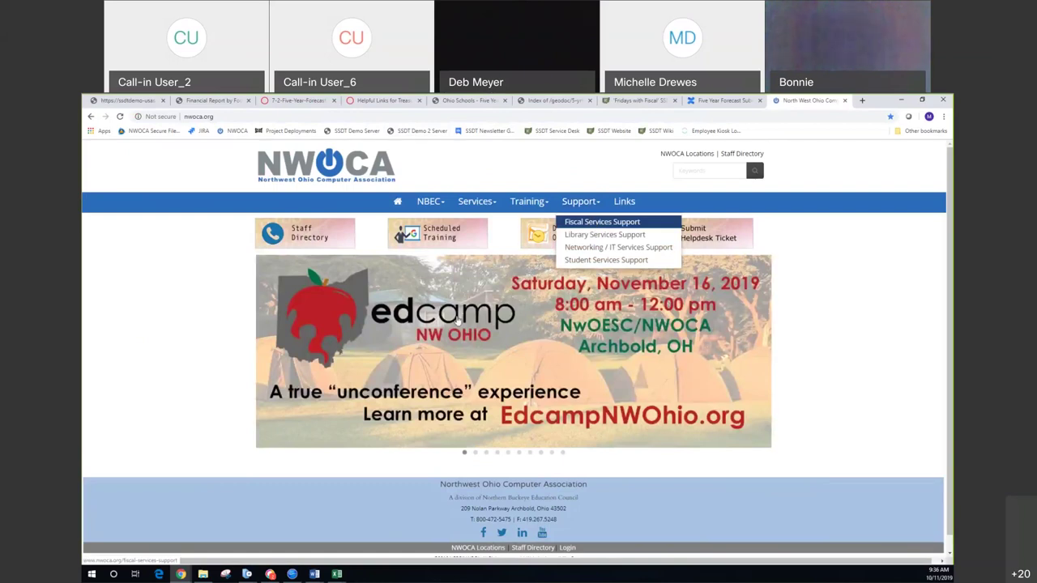
click(602, 222)
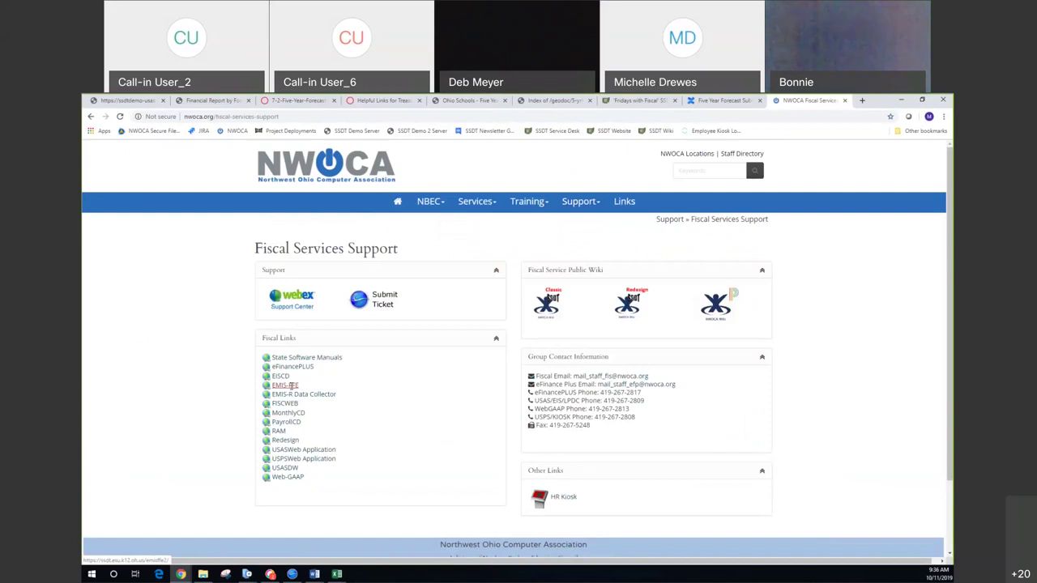
click(290, 386)
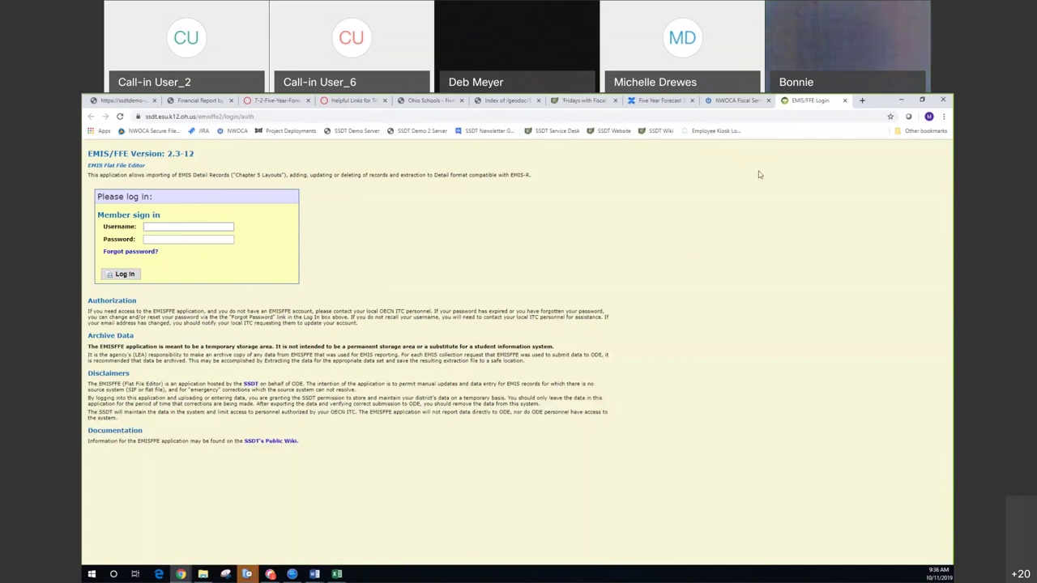
Open NWOCA's Five Year Forecast Submission Checklist and examine its steps for logging into EMISFFE, deleting old records, and importing and exporting the forecast
click(755, 102)
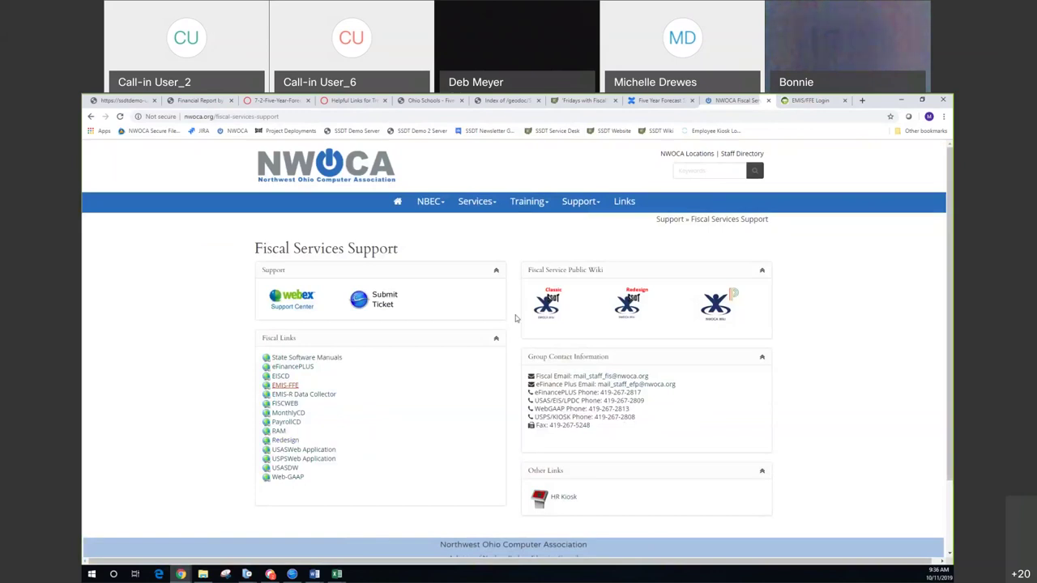
click(645, 101)
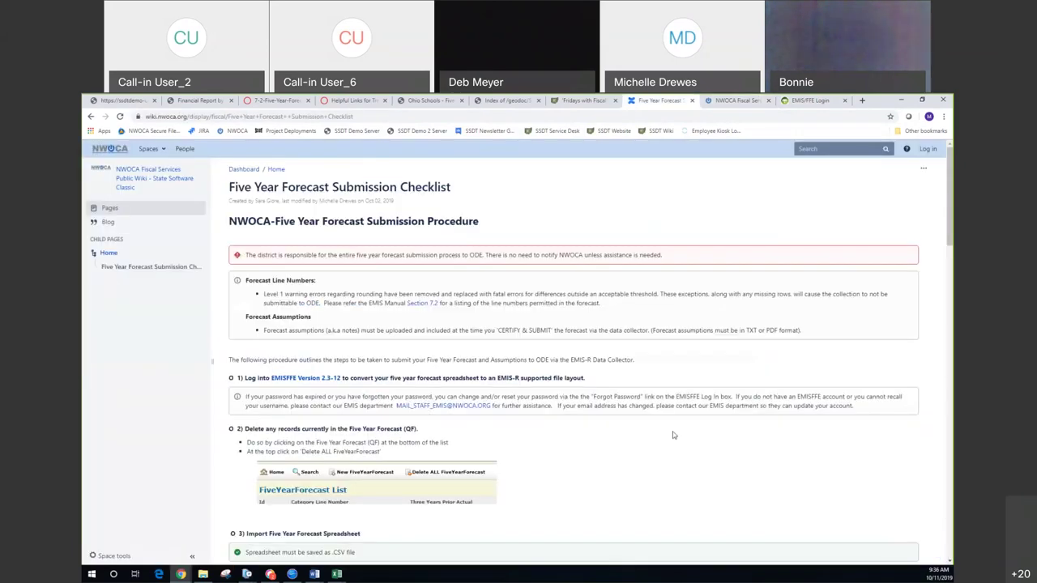
scroll(620, 423, down, 5)
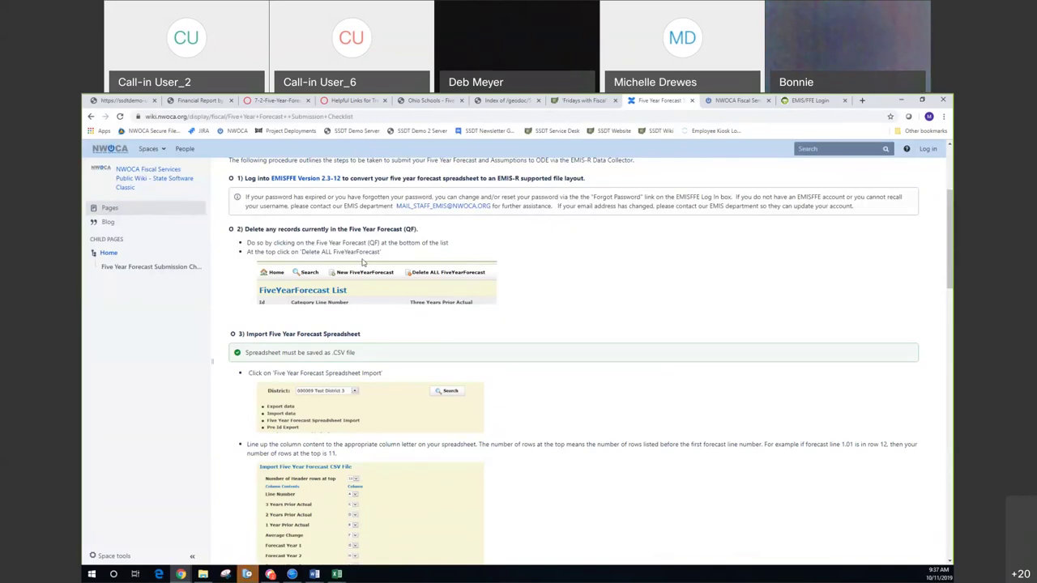
scroll(624, 365, down, 1)
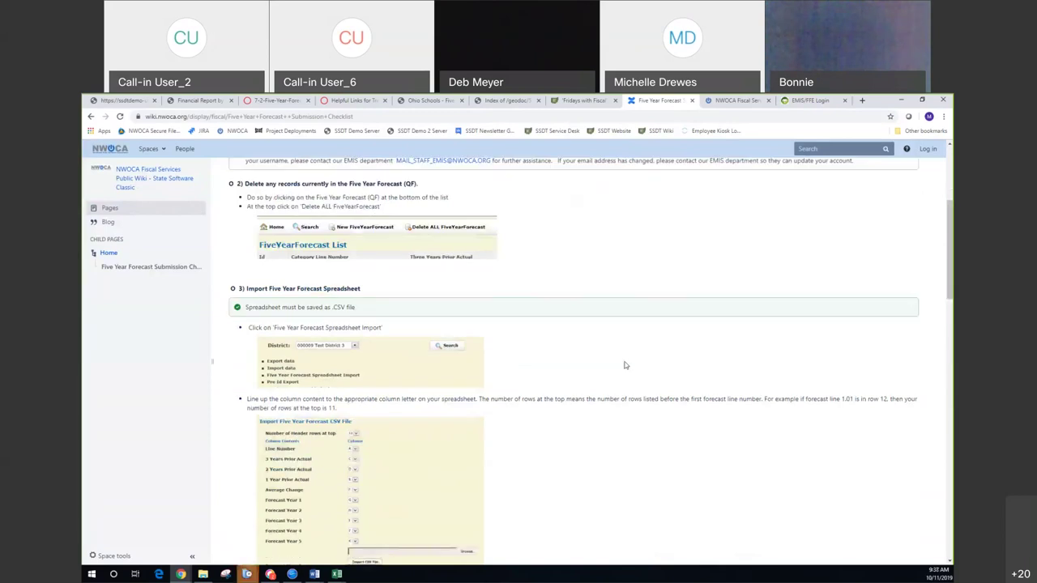
scroll(625, 365, down, 1)
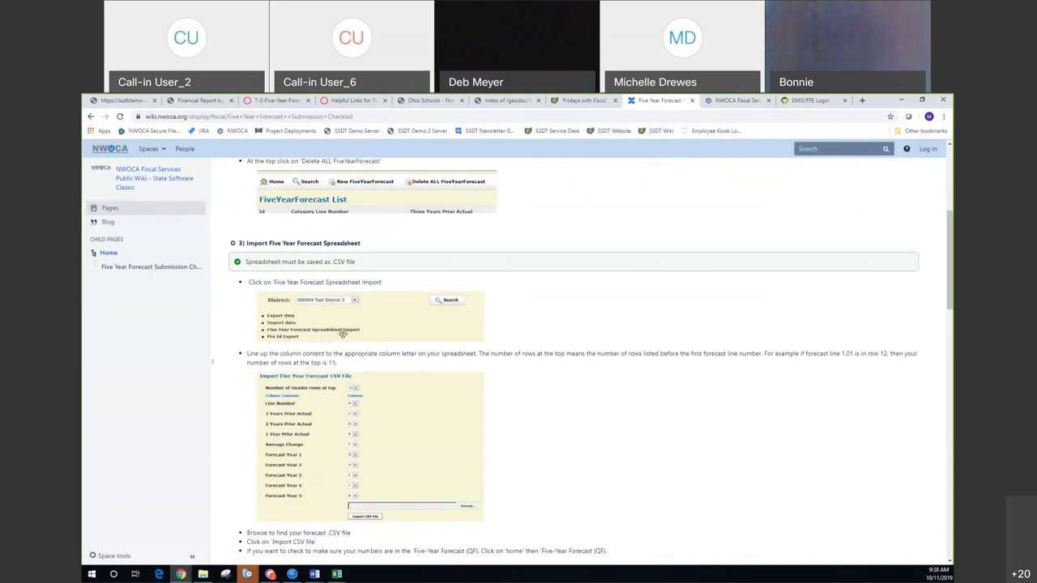
scroll(631, 460, down, 1)
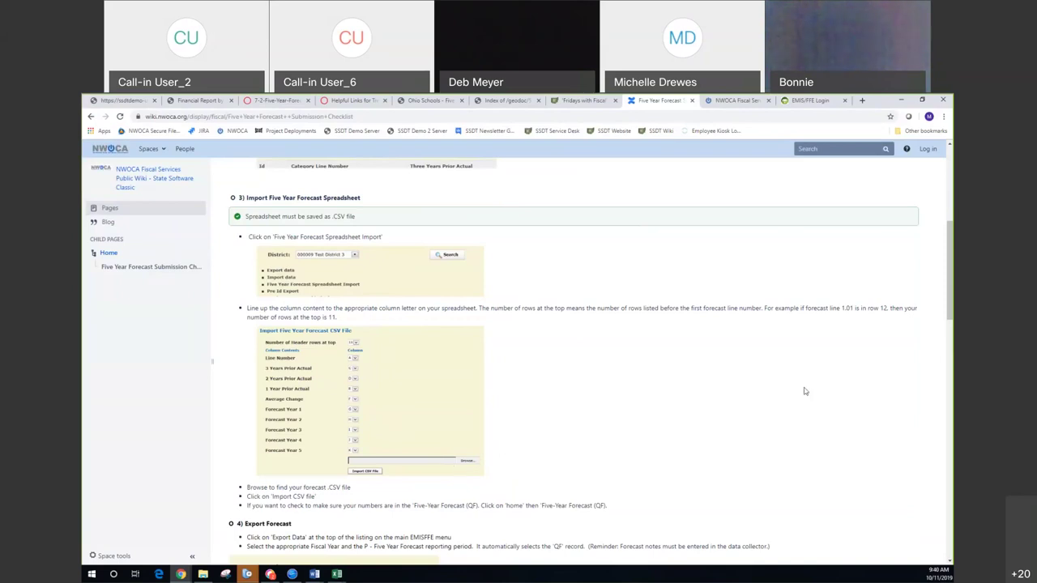
scroll(805, 391, down, 3)
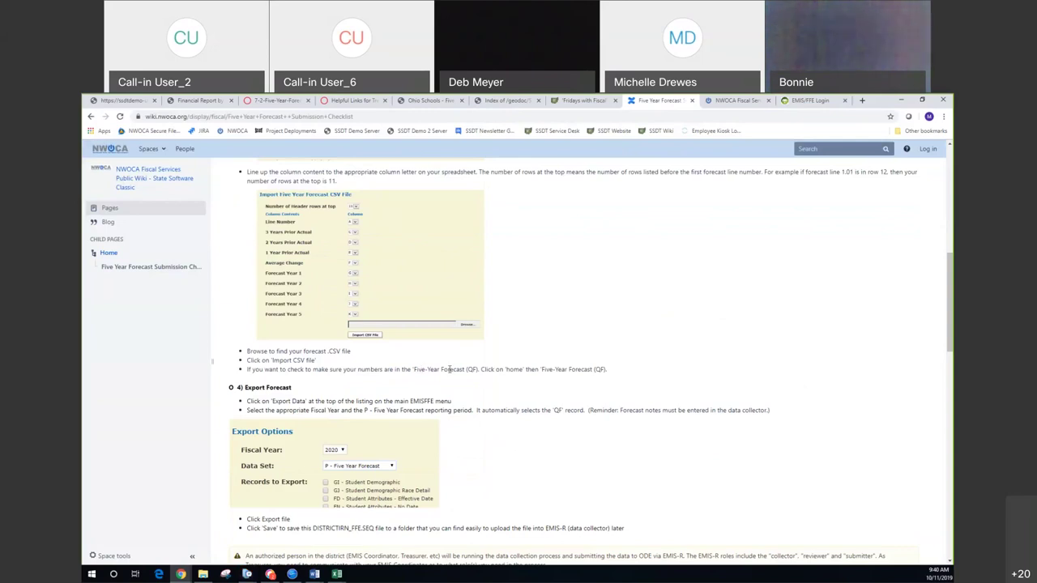
scroll(528, 330, up, 2)
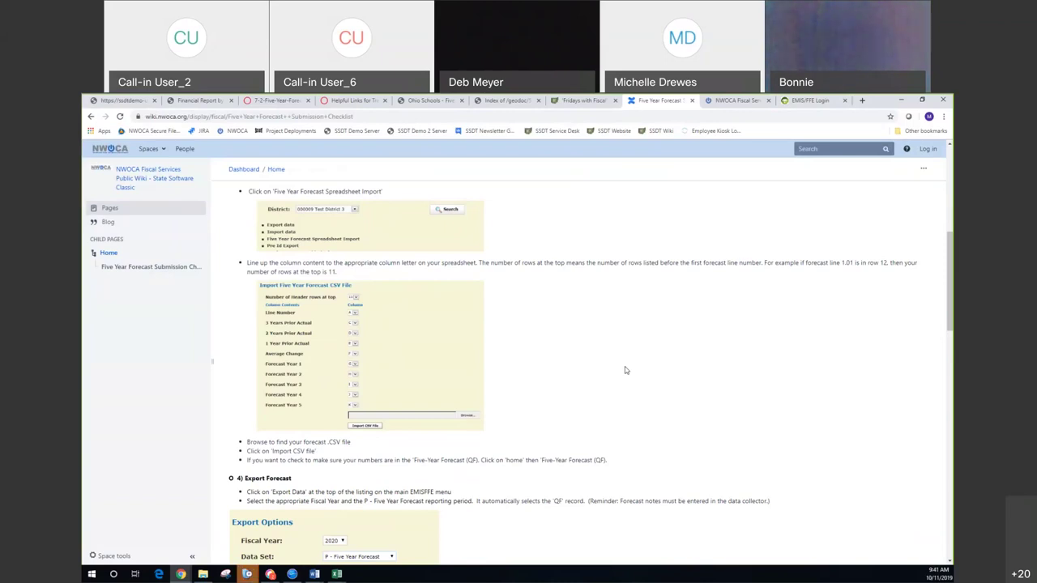
Examine the rest of the submission checklist: forecast export, EMIS-R upload, data collection, preview, submission to ODE, and verification of the archived files
scroll(624, 371, down, 2)
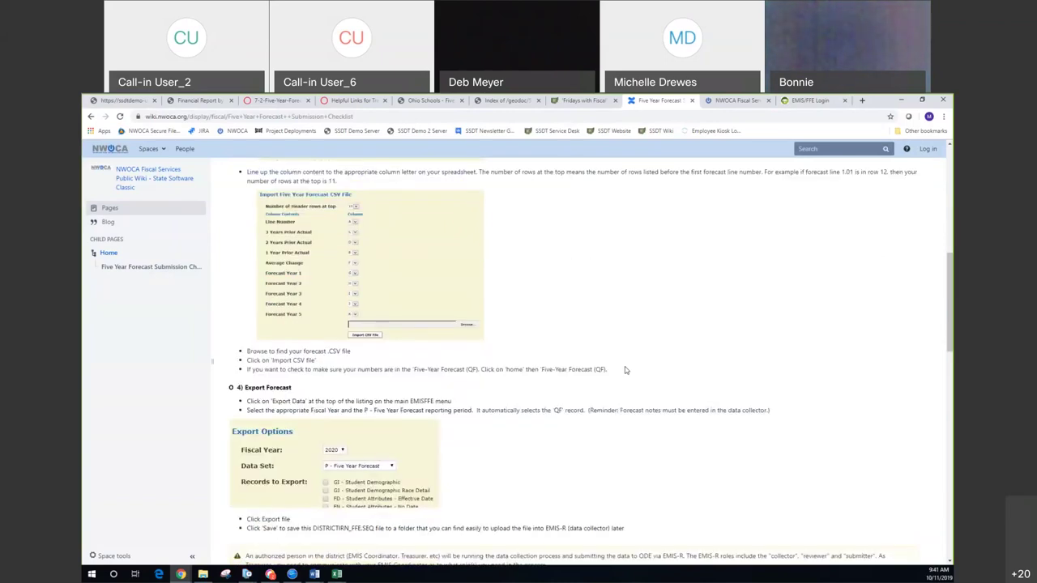
scroll(625, 370, down, 2)
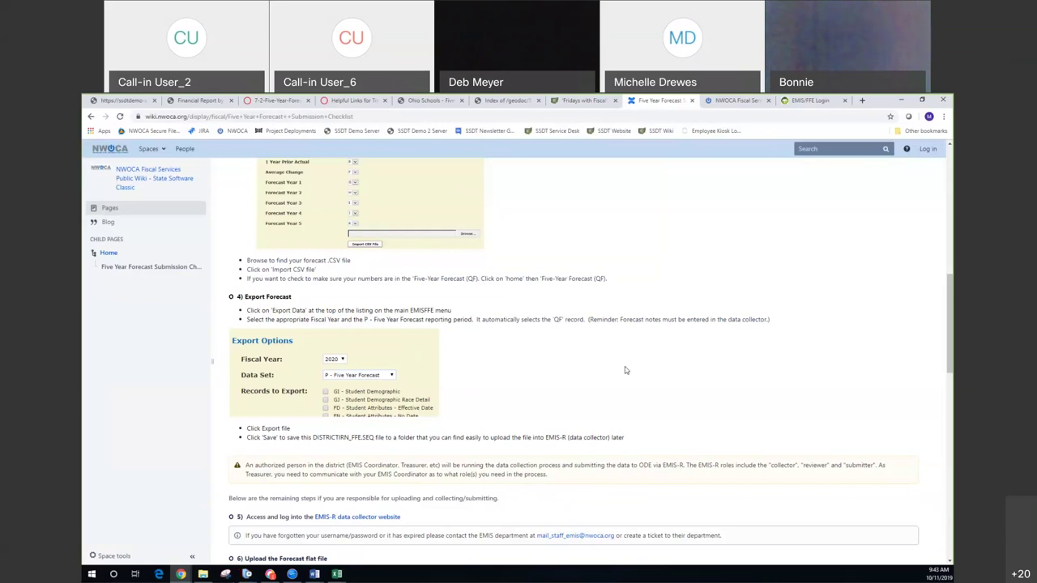
scroll(625, 370, down, 3)
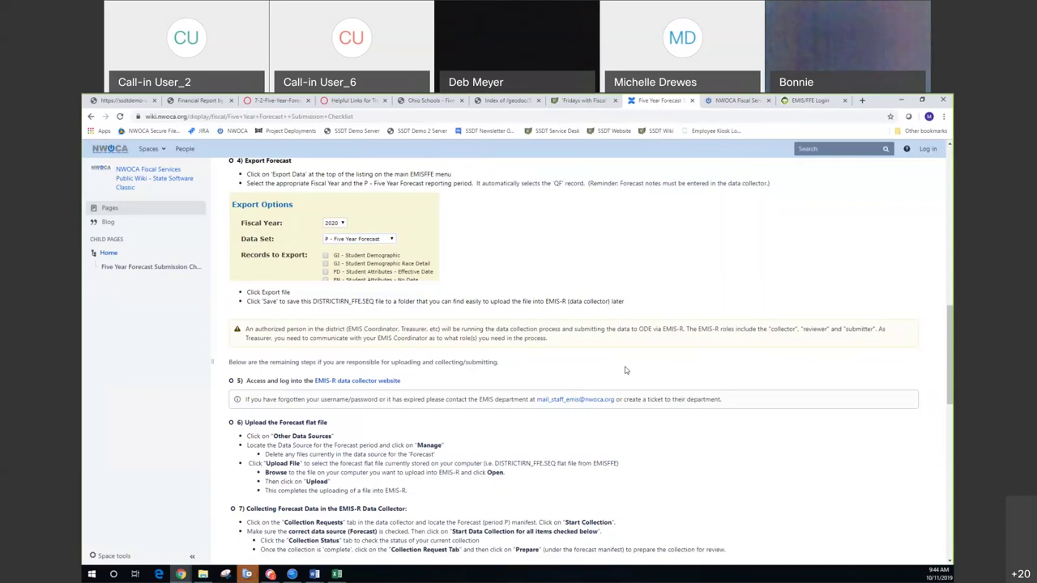
scroll(625, 370, down, 2)
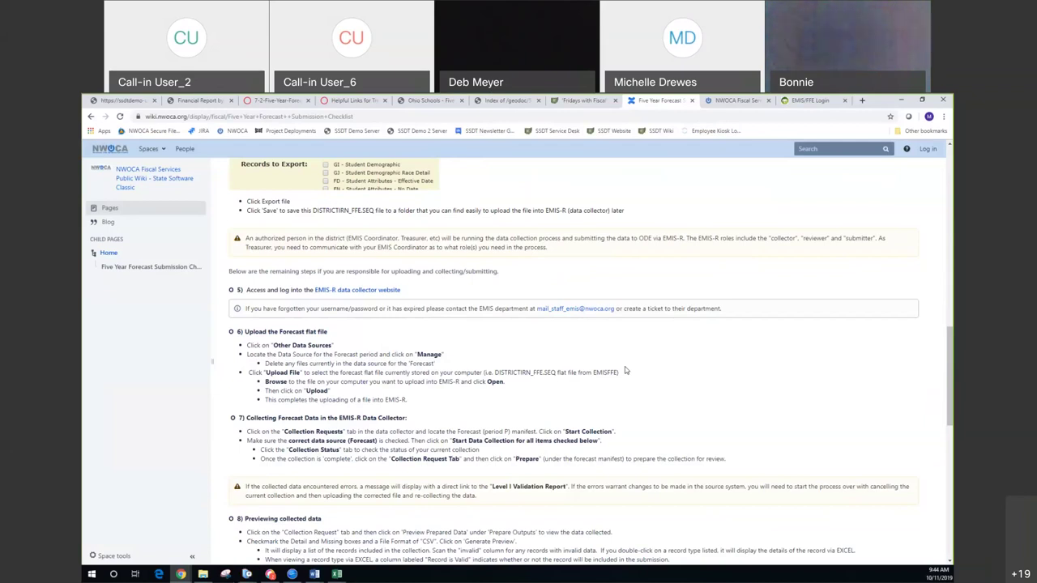
scroll(624, 371, down, 2)
scroll(625, 370, down, 2)
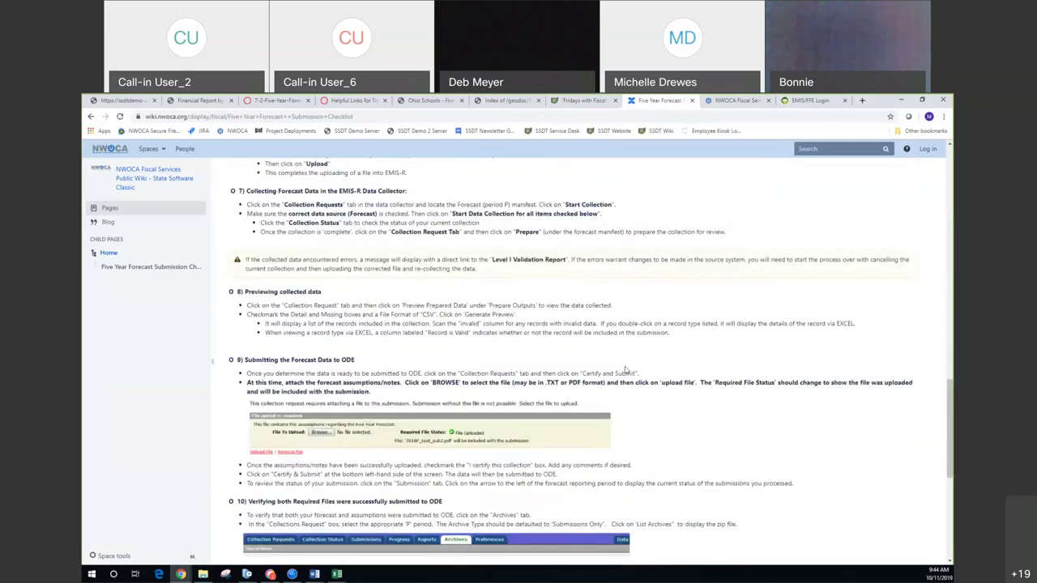
scroll(625, 370, down, 2)
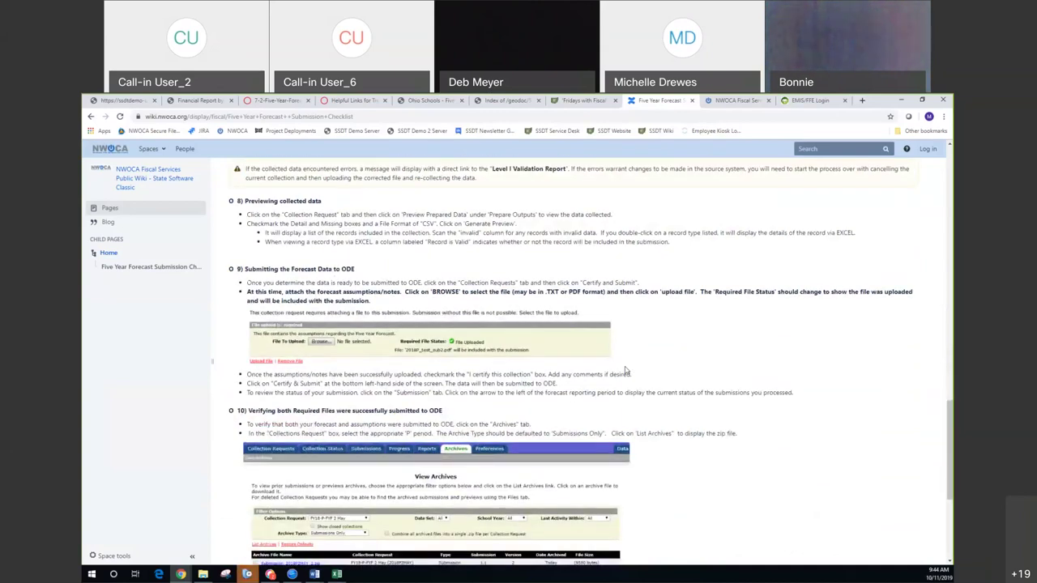
scroll(624, 370, down, 2)
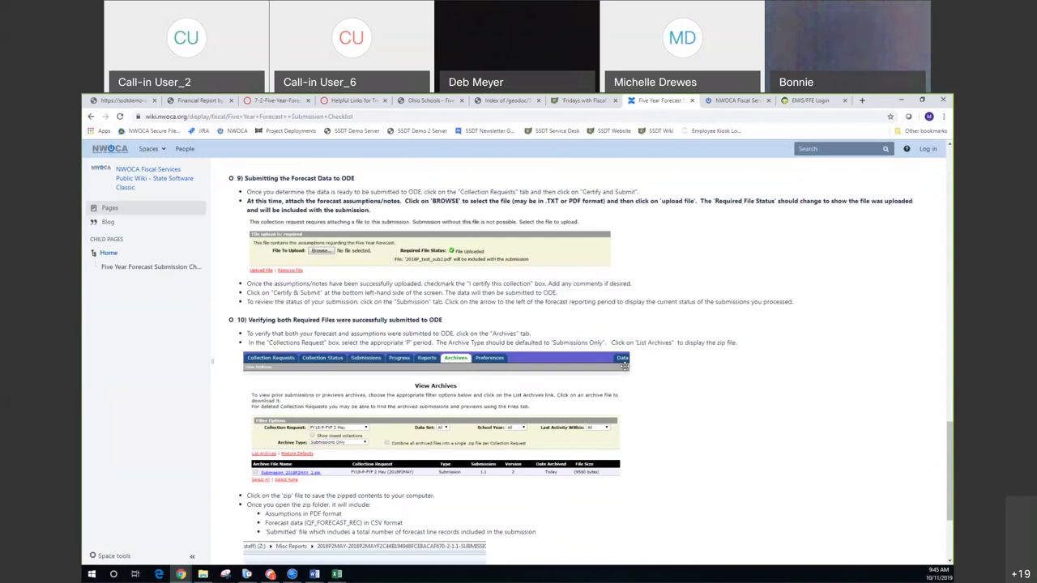
scroll(624, 366, down, 2)
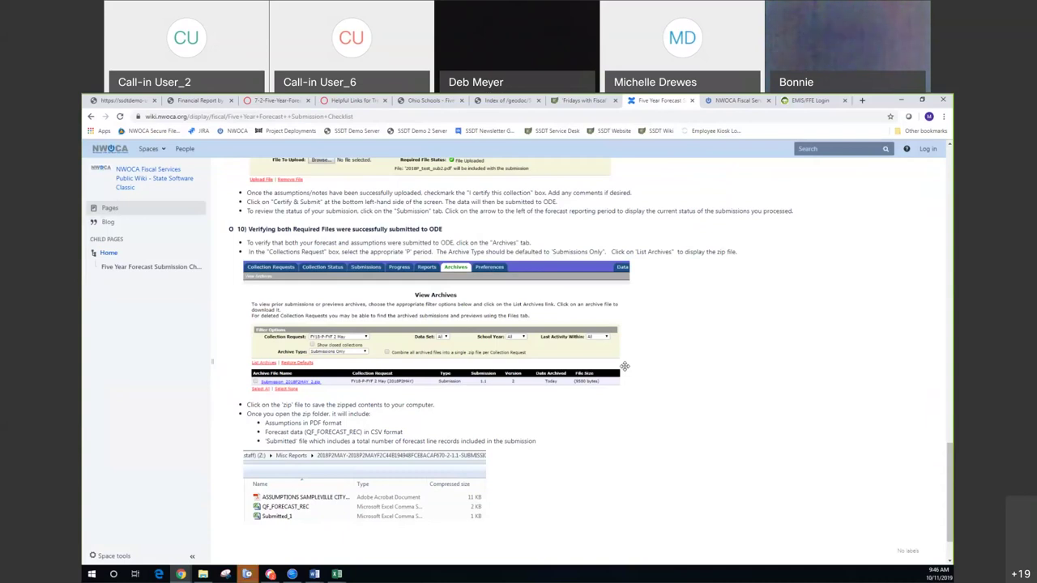
scroll(625, 367, down, 1)
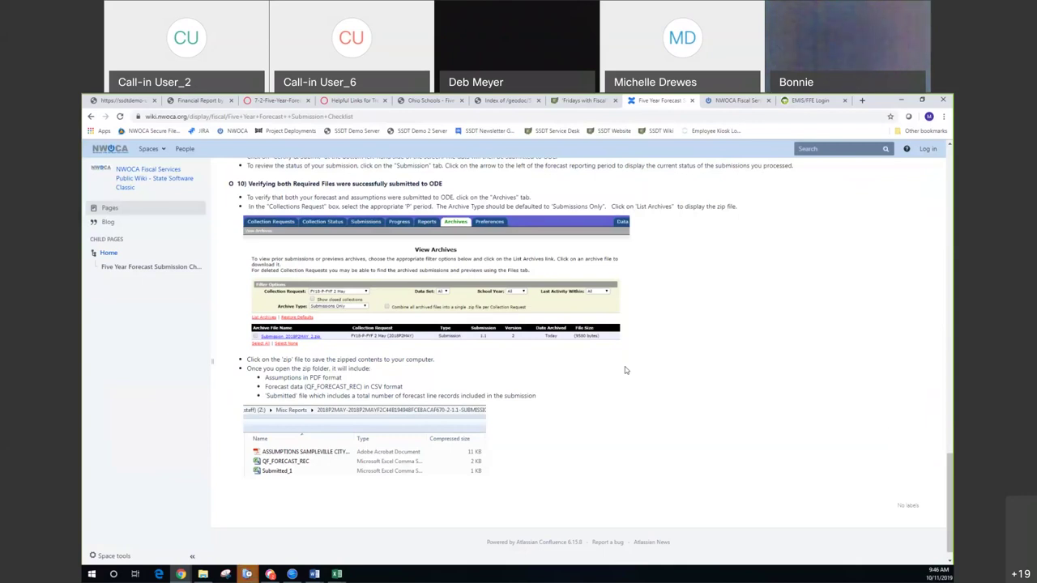
On the Ohio Schools Five Year Forecasts site, search by district name for ARCHBOLD and open the Archbold-Area Local forecast options
click(753, 100)
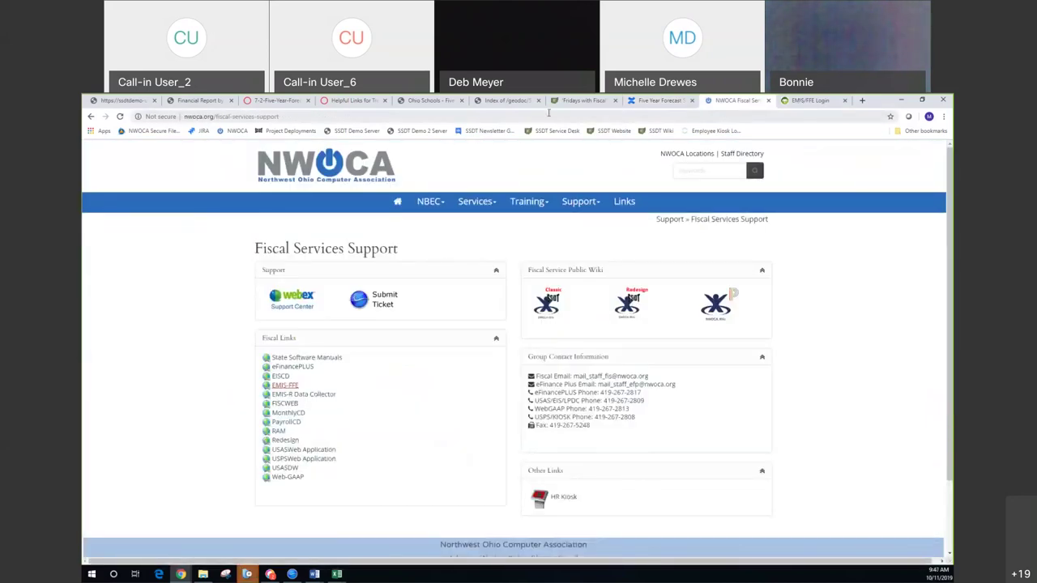
click(429, 101)
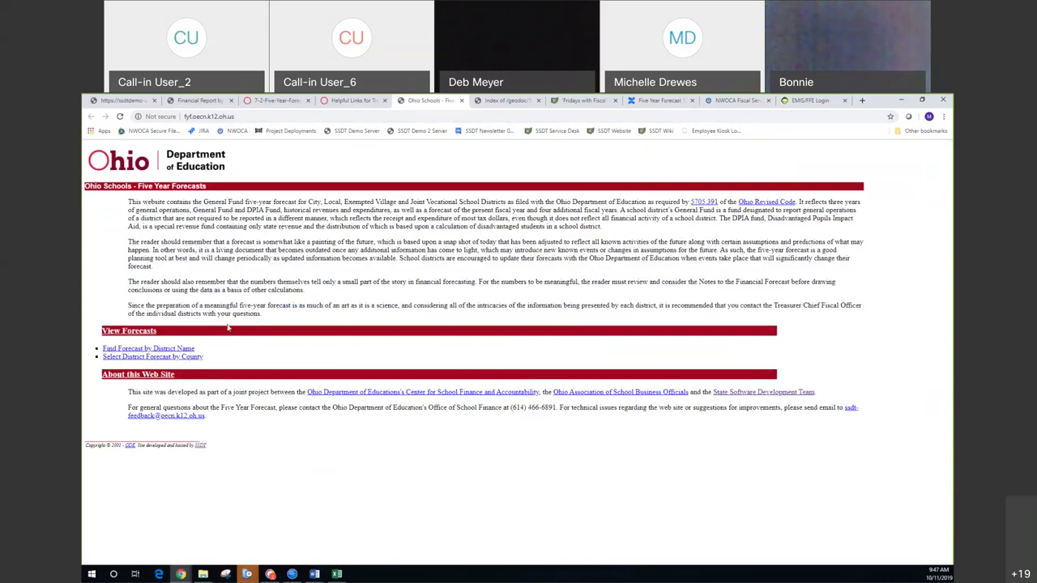
click(175, 351)
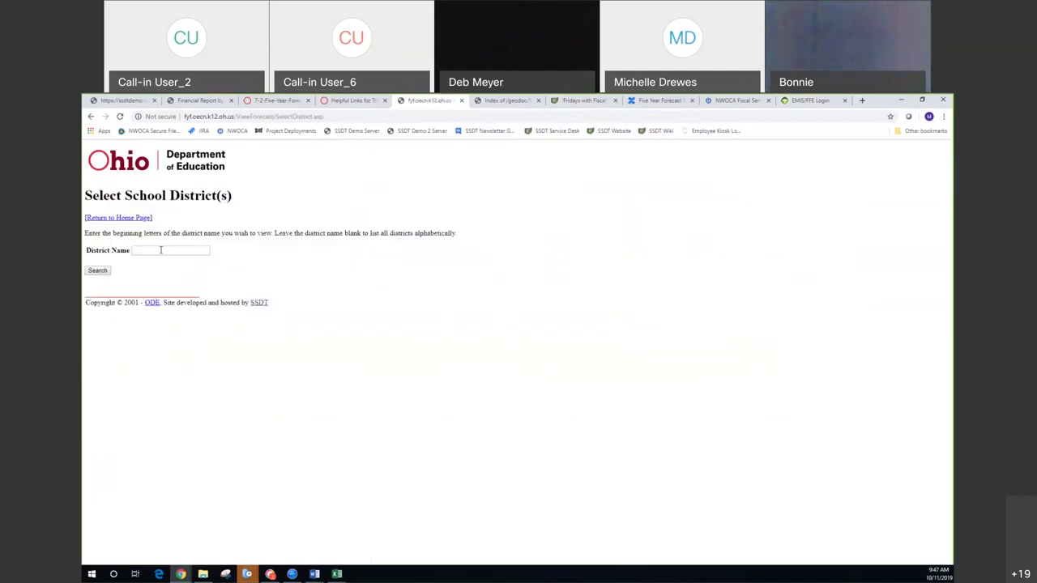
click(160, 250)
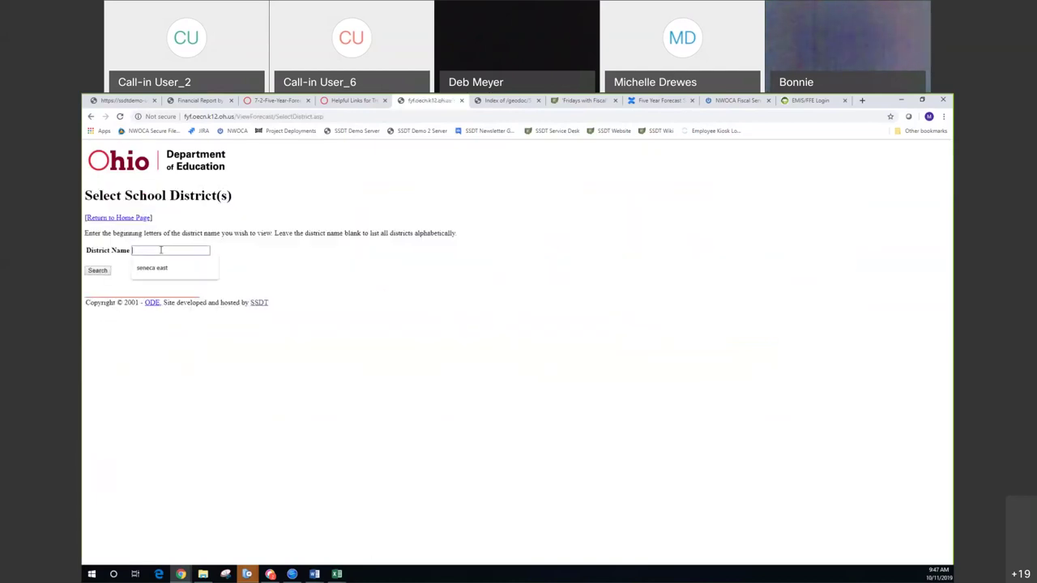
text(ARCHBOLD)
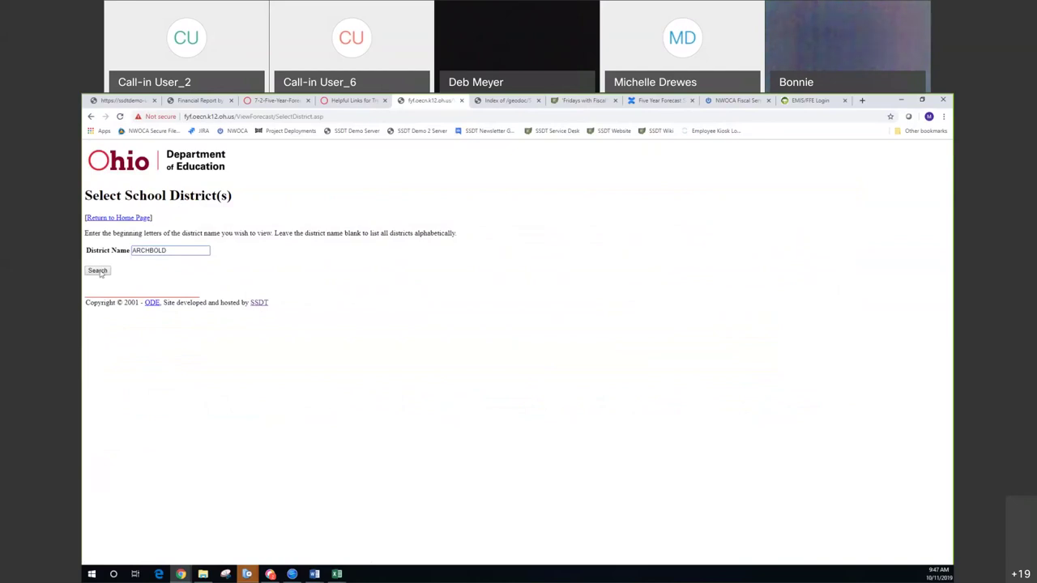
click(98, 271)
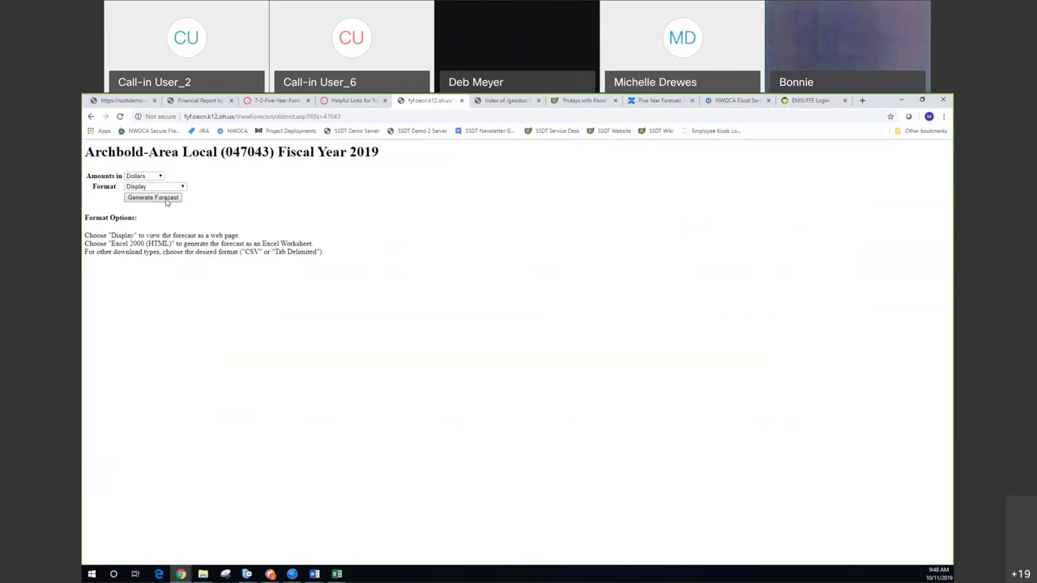
View the FY19 (2019P3OPT) - 2019 Final Optional folder in the 5-yrForecast index, return to the index, and show the 'Fridays with Fiscal' webinars page
click(507, 101)
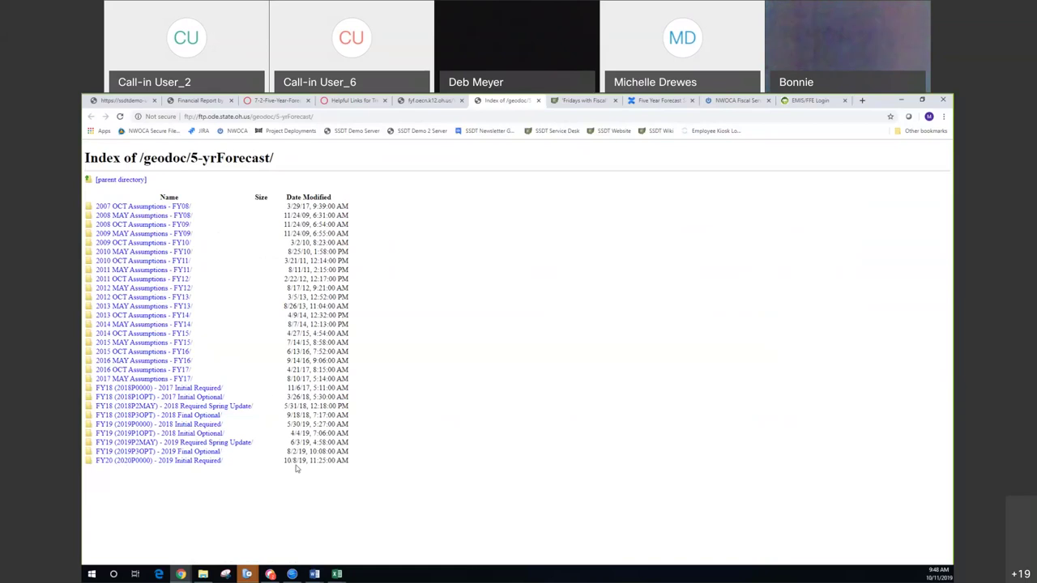
click(173, 453)
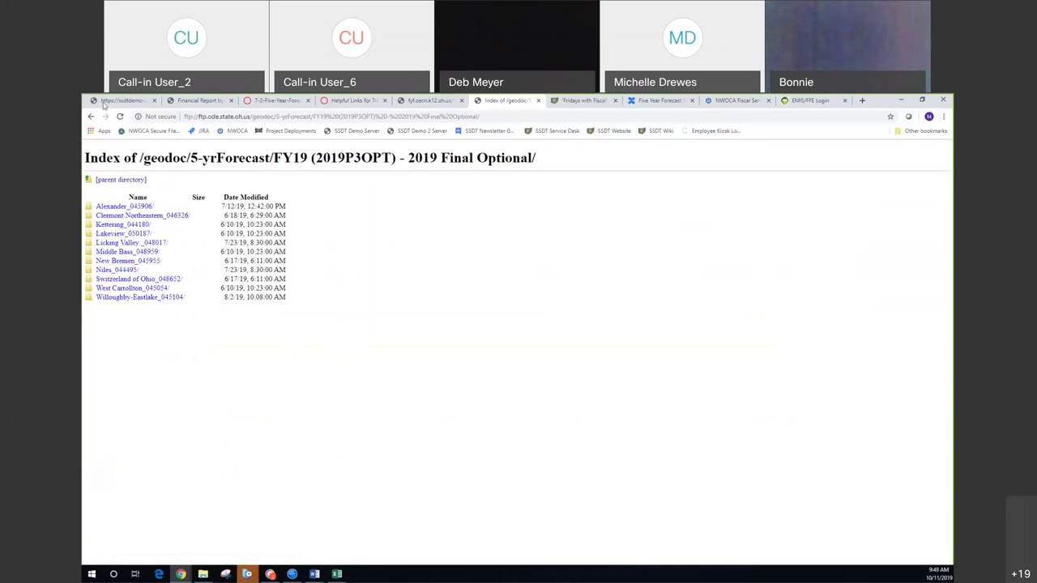
click(91, 118)
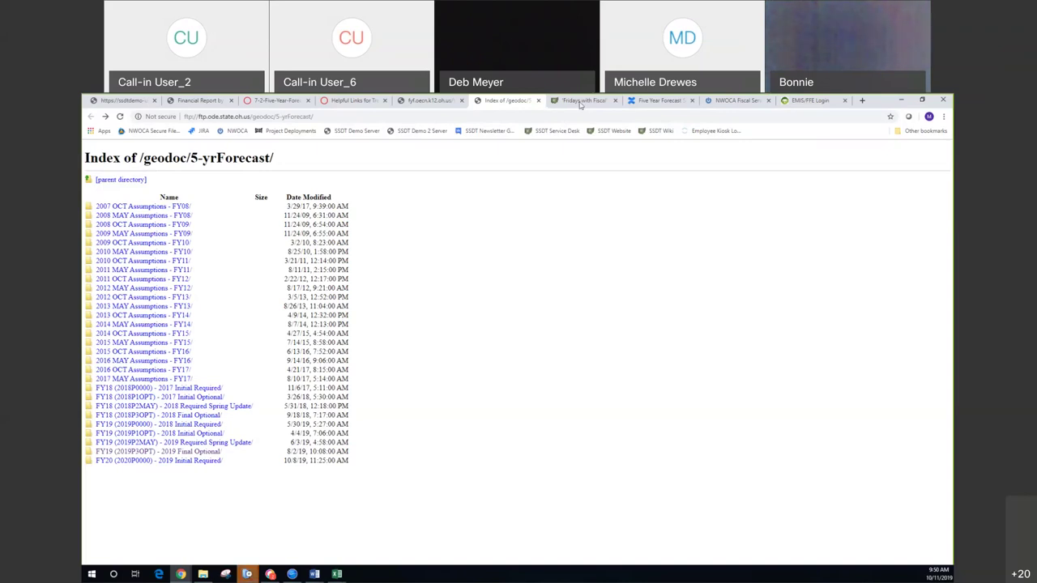
click(580, 101)
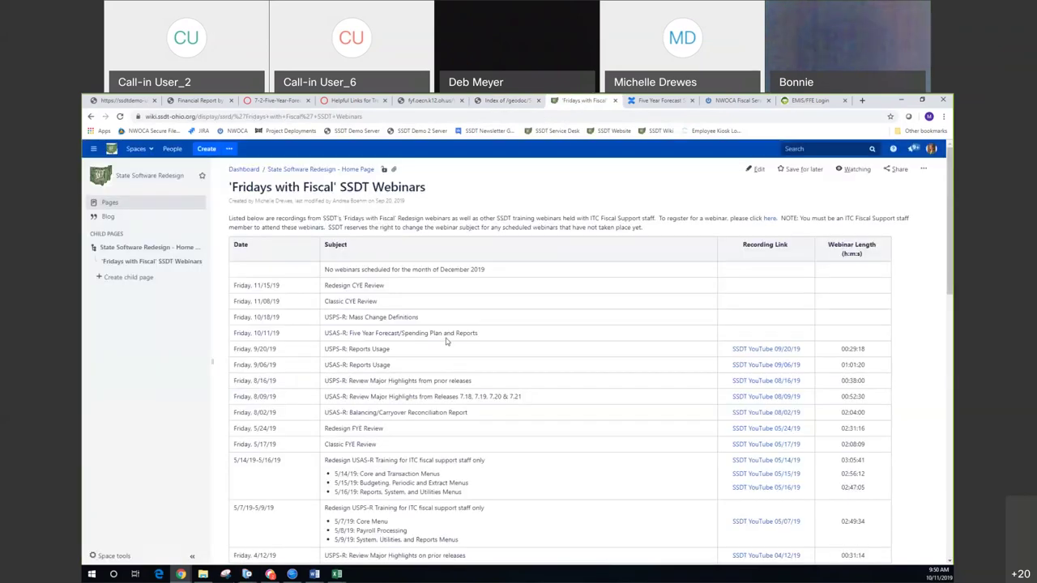